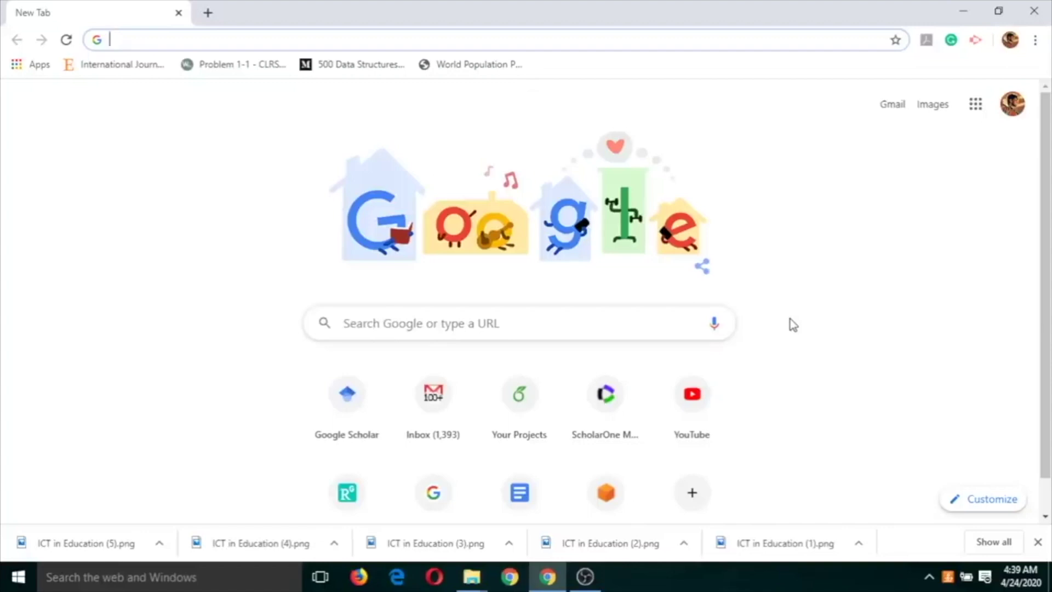
Search the web for "openshot download" and open the download page on openshot.org
text(ope)
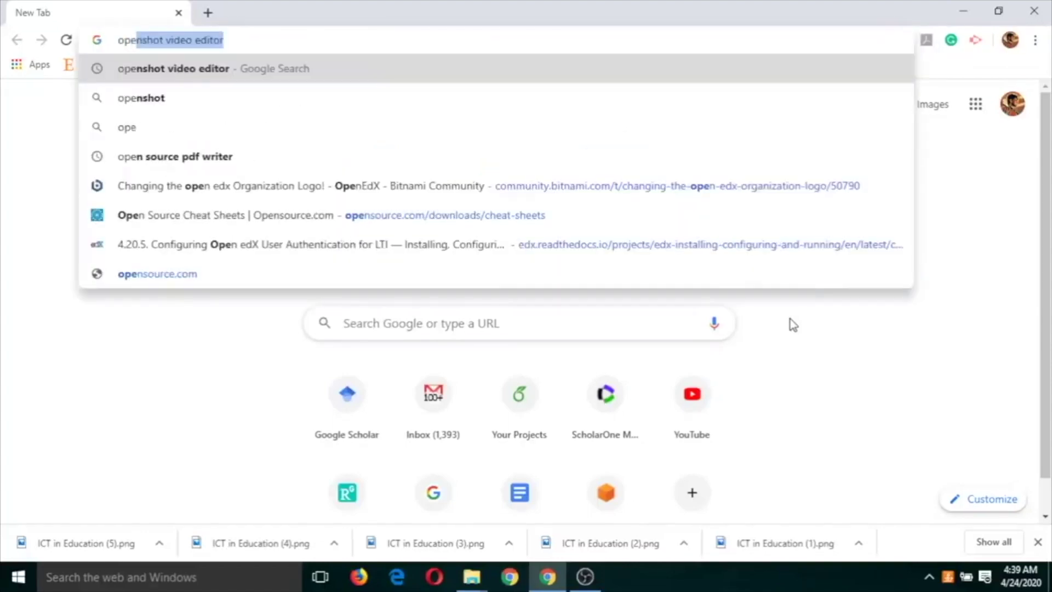
text(nshot d)
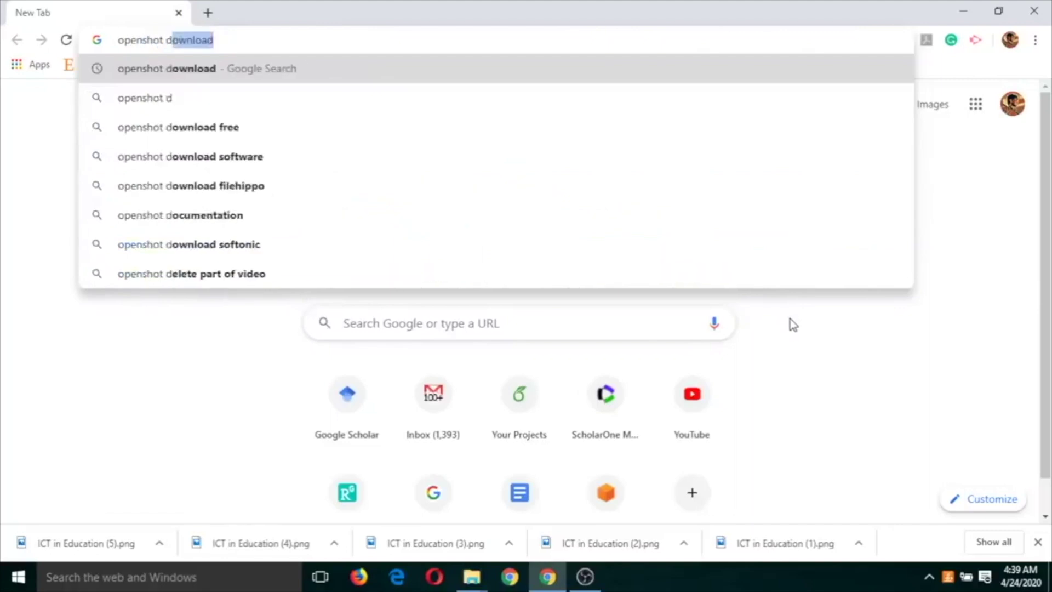
key(Return)
click(294, 216)
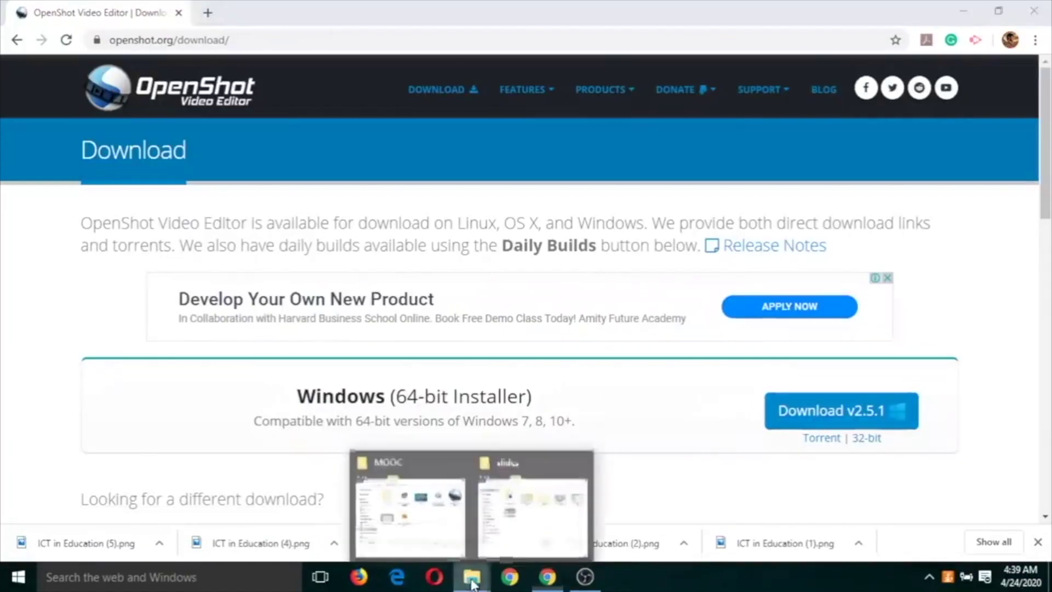
Look at the OpenShot-v2.5.0-x86_64 installer in the MOOC folder on drive D, and minimize the folder window
click(436, 527)
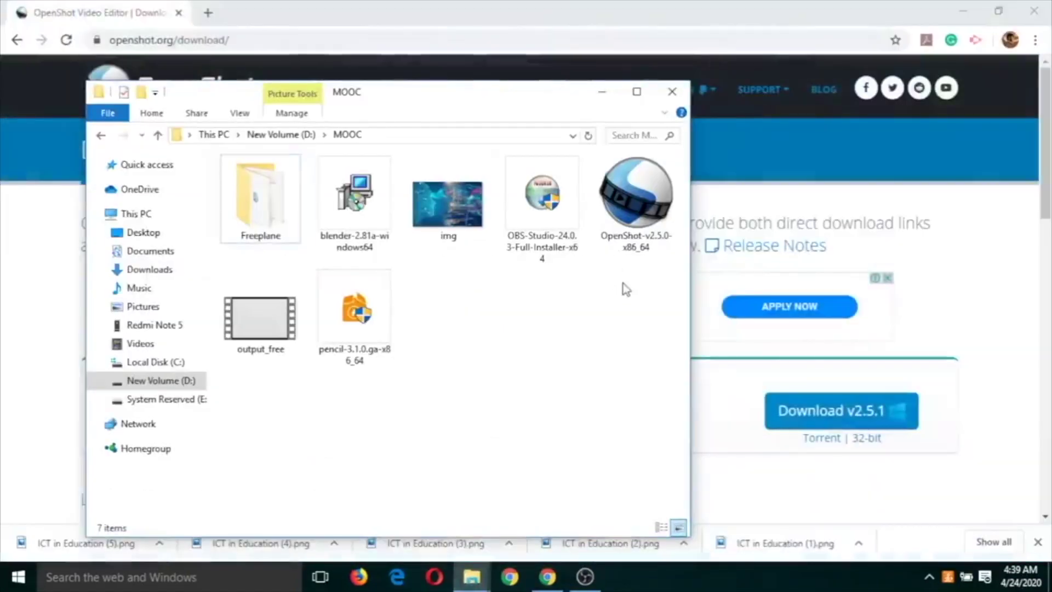
click(635, 211)
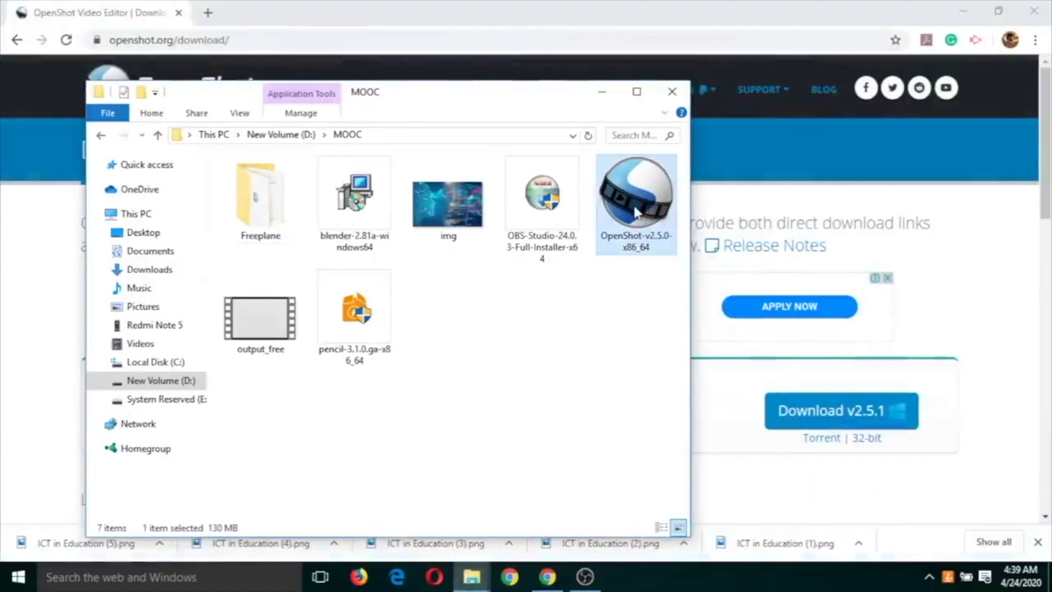
click(602, 93)
mouse_move(606, 94)
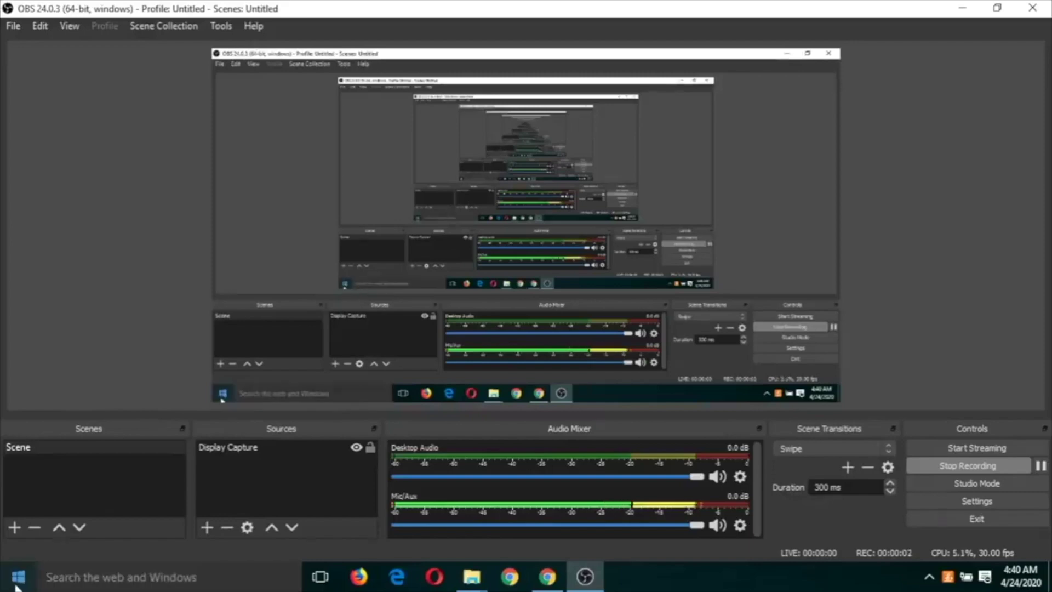
Find OpenShot Video Editor among the installed programs by searching for "open" and launch it
click(16, 577)
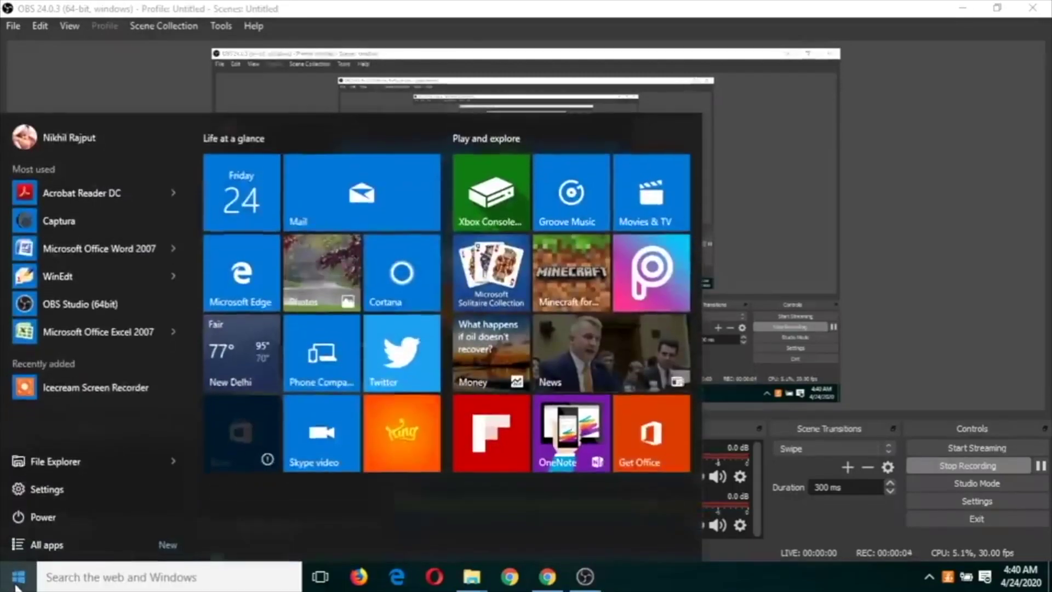
text(op)
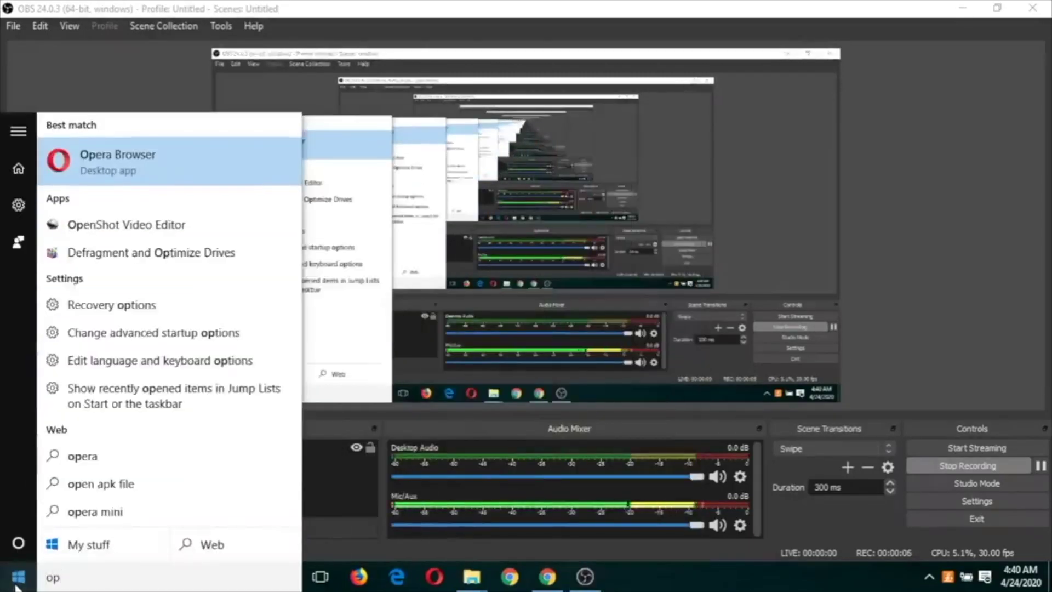
text(en)
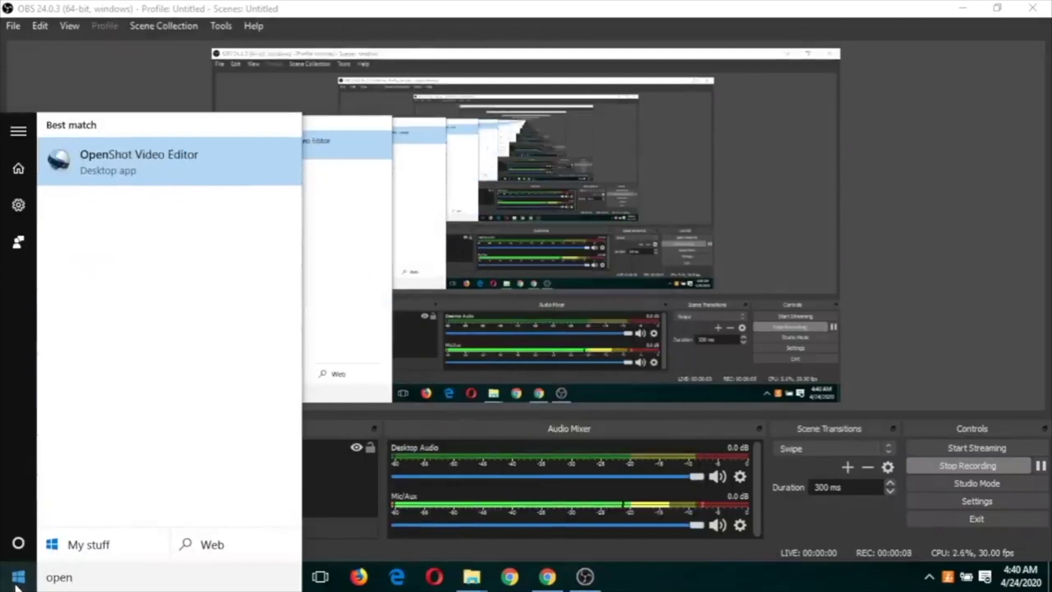
key(Return)
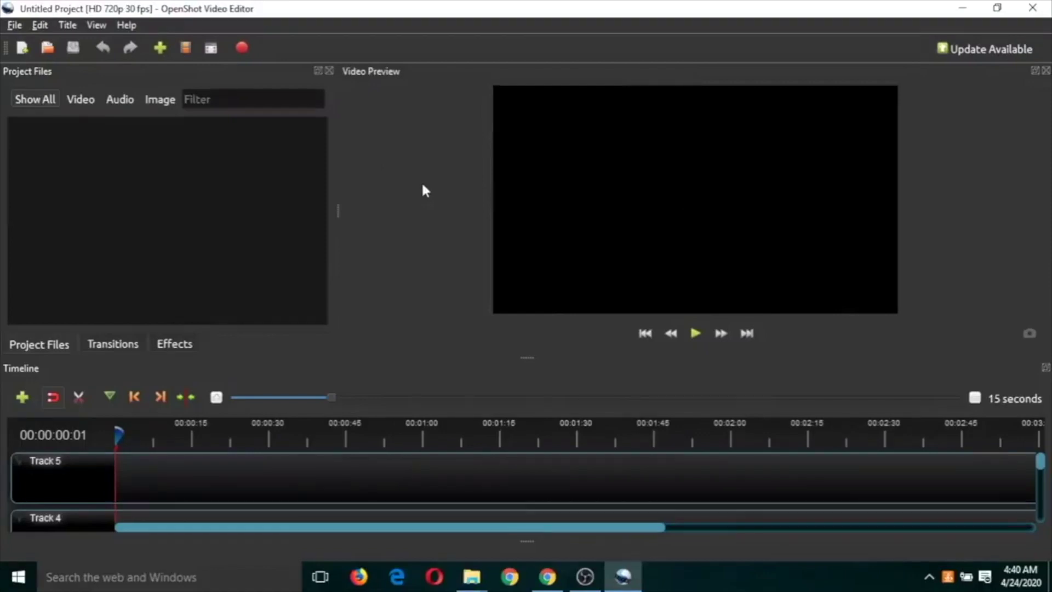
click(14, 27)
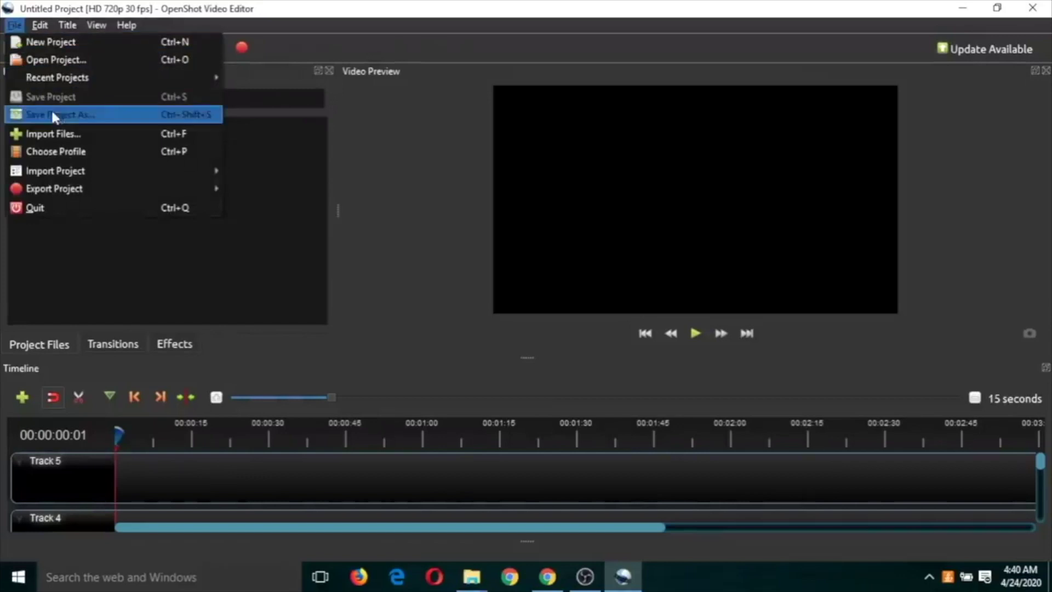
click(58, 132)
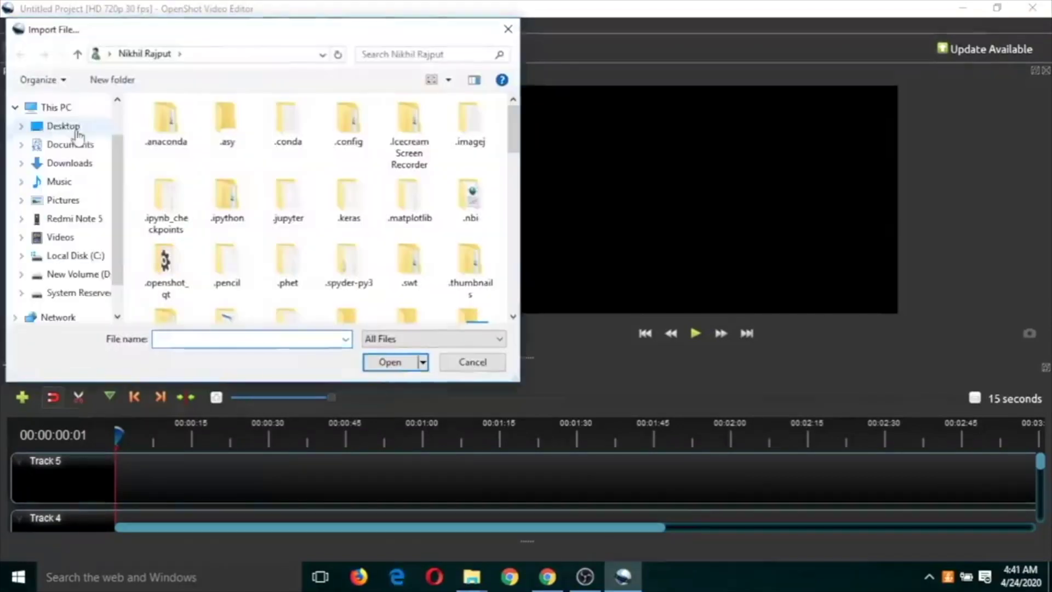
click(63, 127)
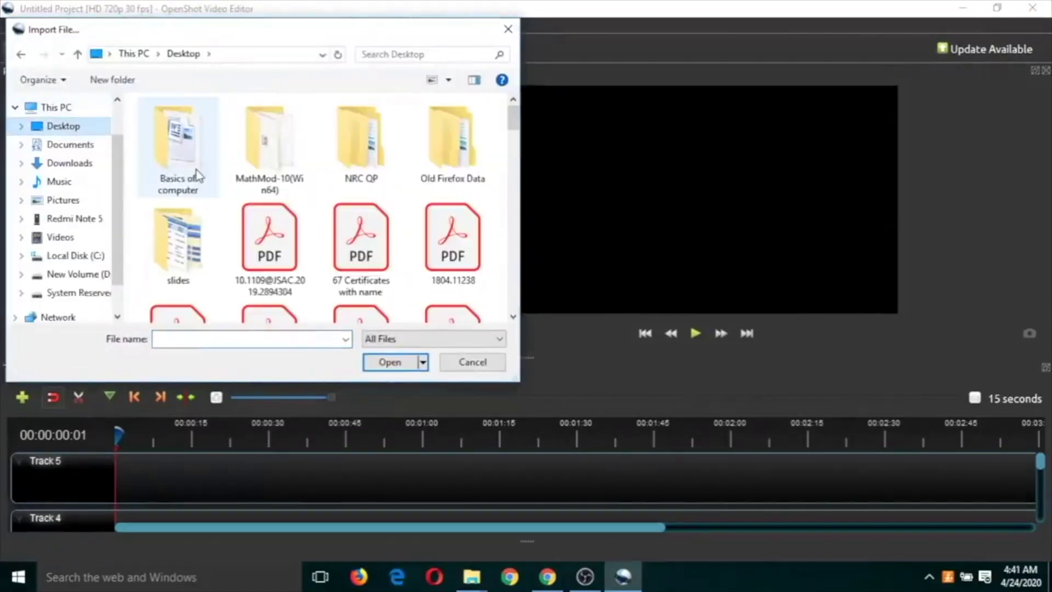
double_click(173, 258)
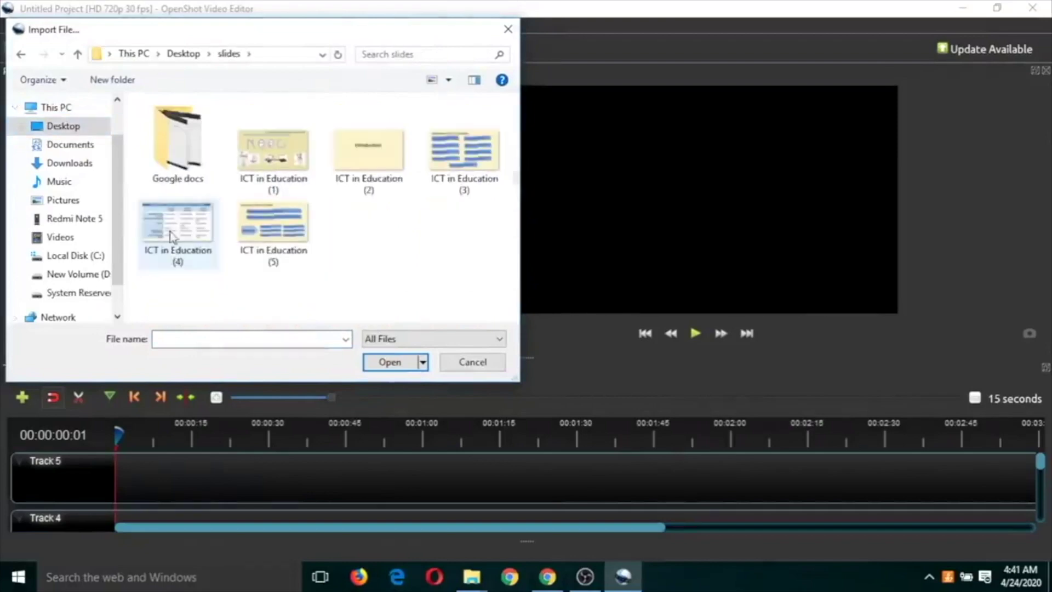
click(182, 177)
double_click(182, 177)
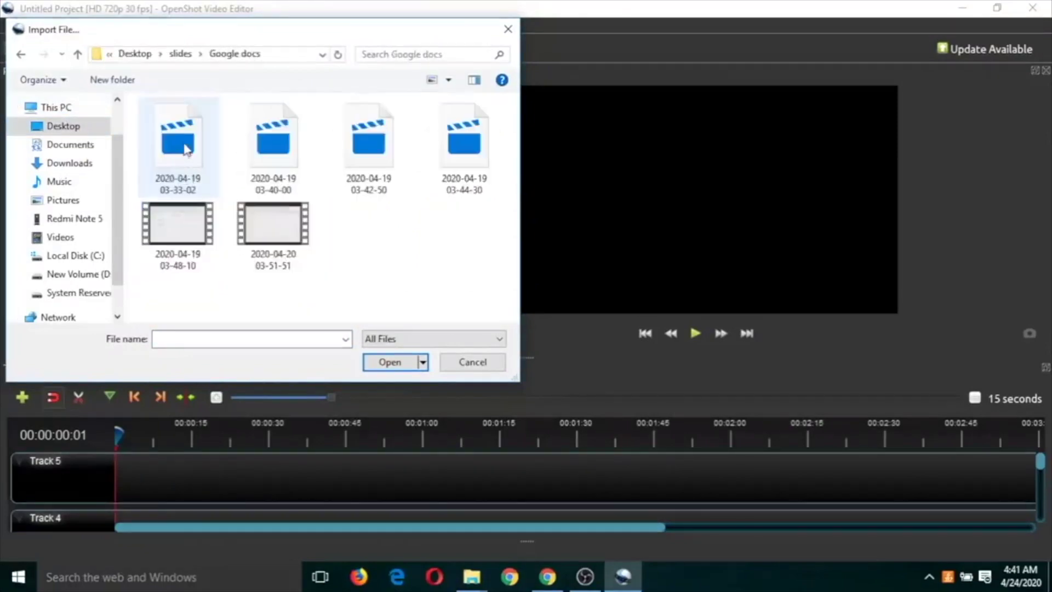
click(187, 149)
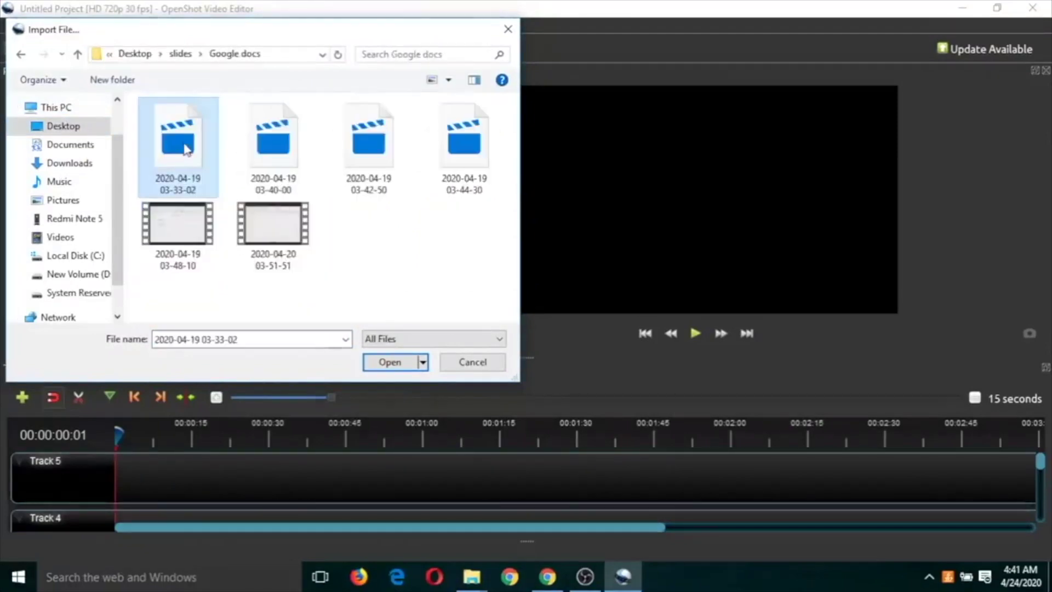
key(shift+Right)
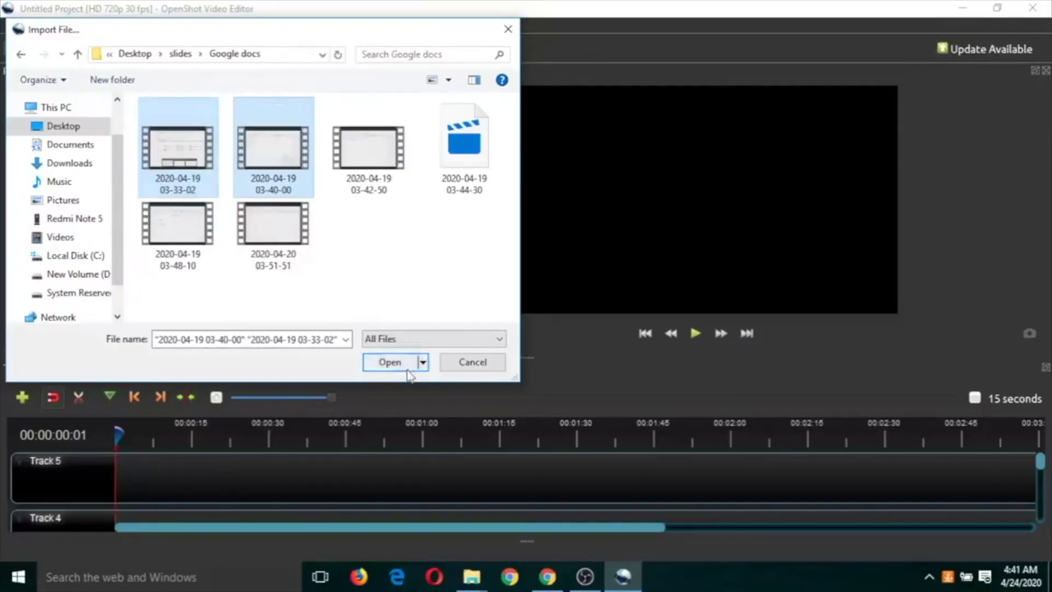
click(390, 362)
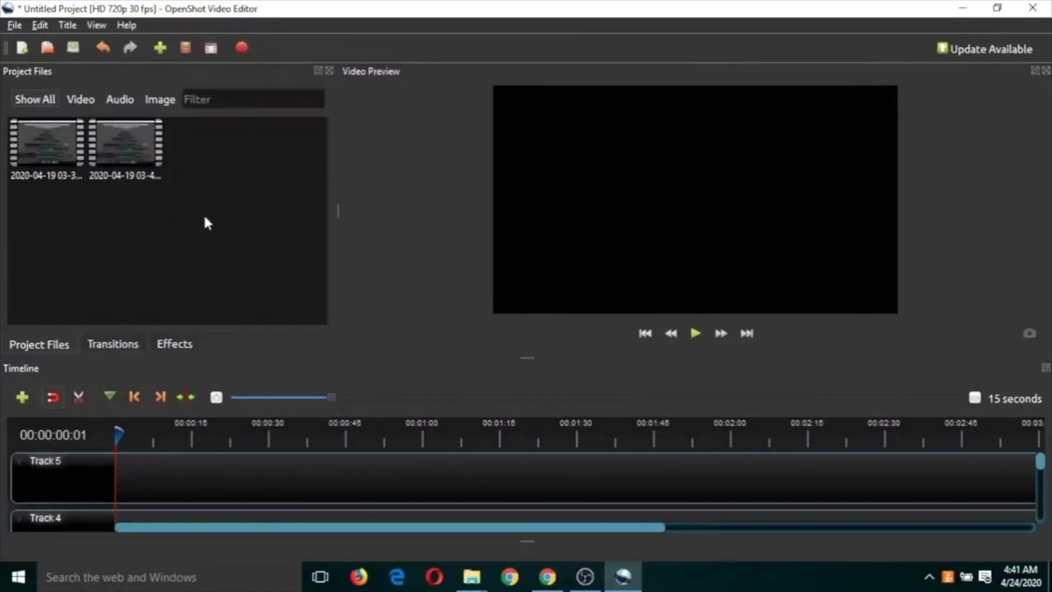
Check the project files for images, show all files again, and import ICT in Education (1) from the slides folder
click(166, 106)
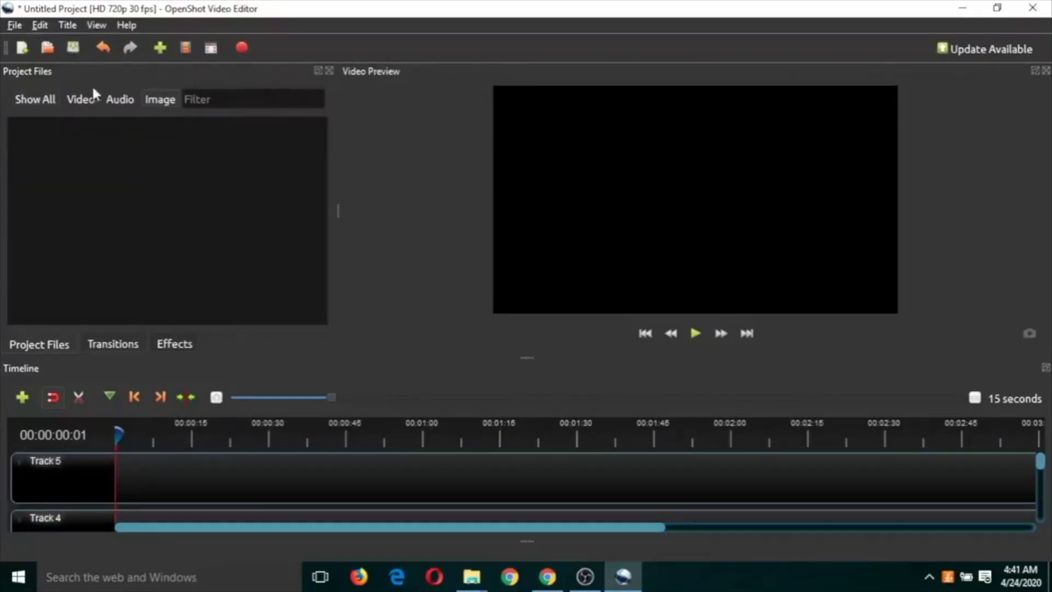
click(38, 101)
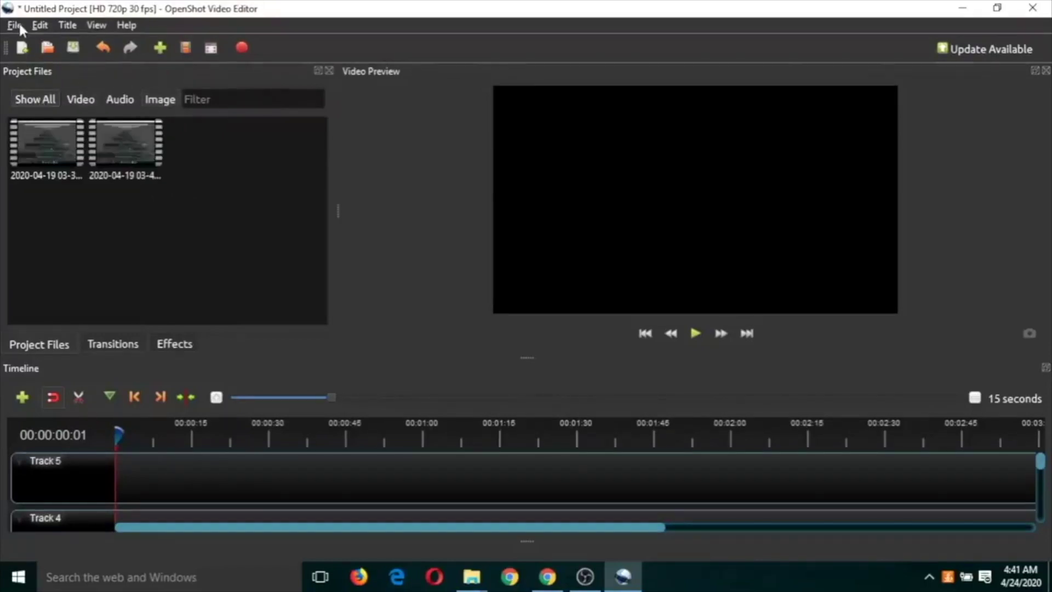
click(19, 24)
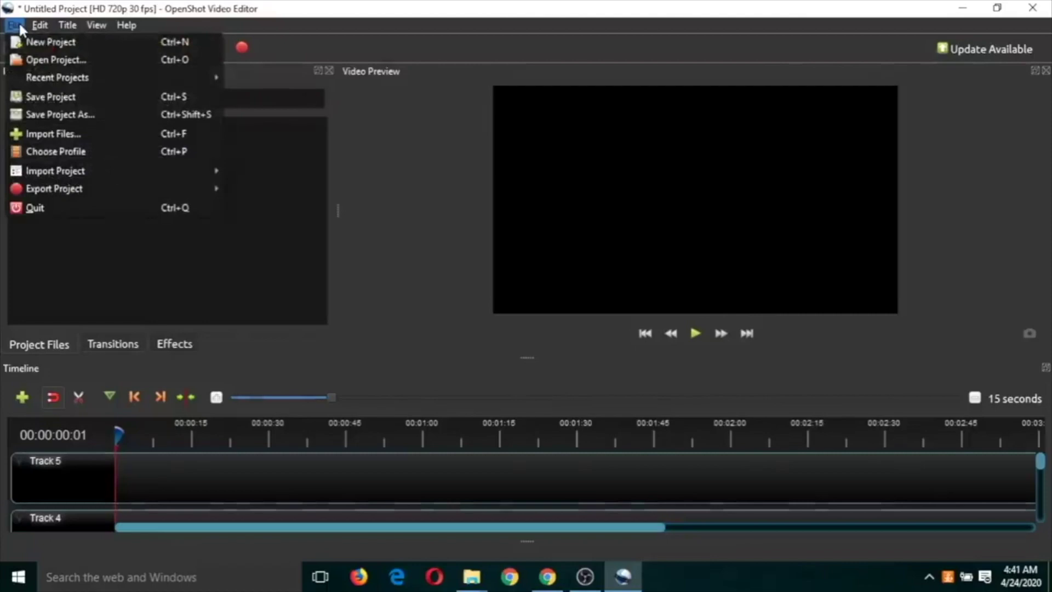
click(50, 134)
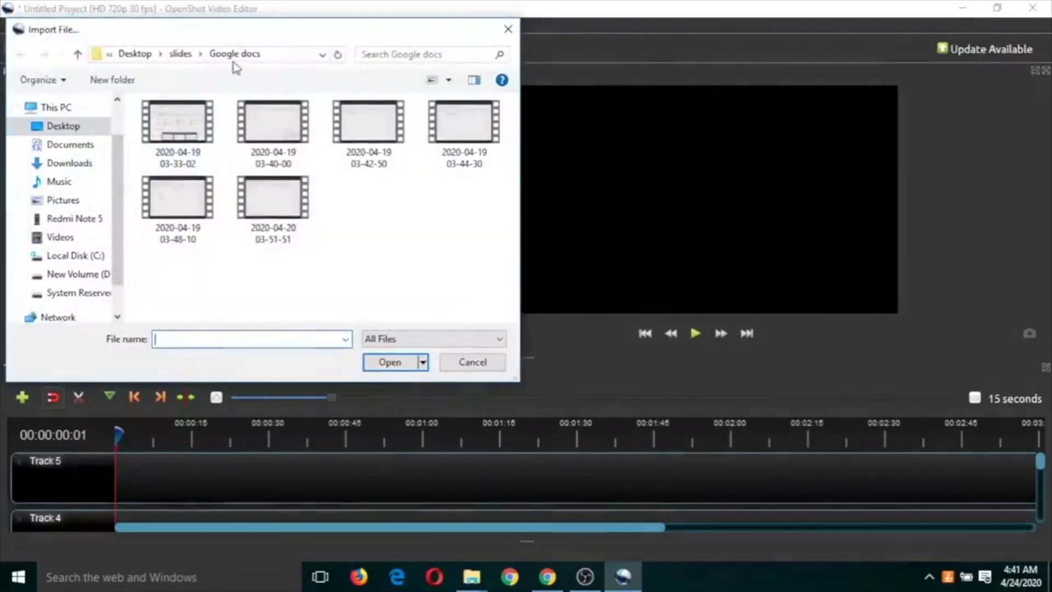
click(180, 54)
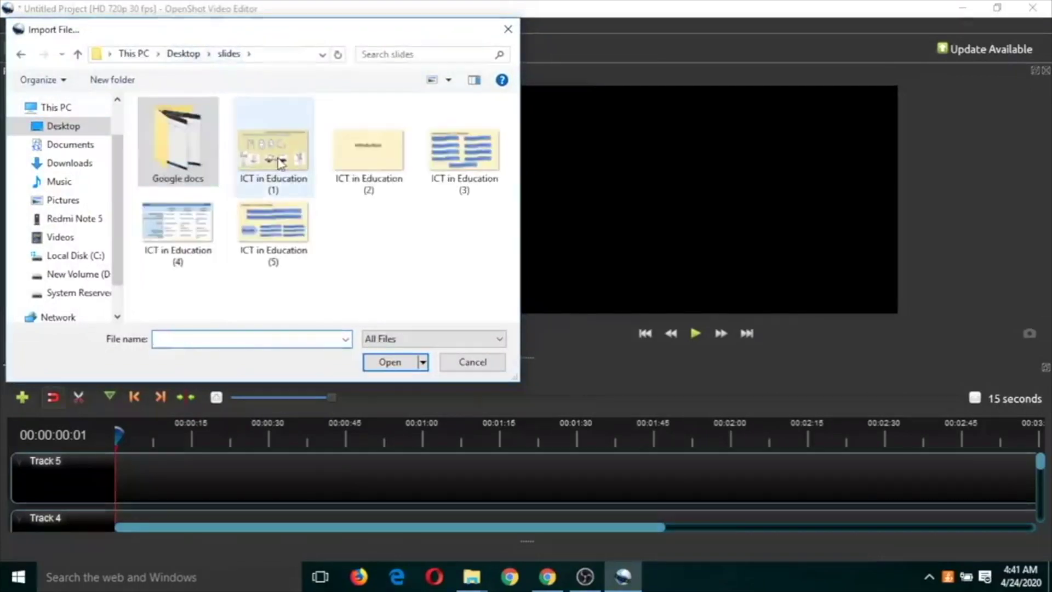
click(245, 162)
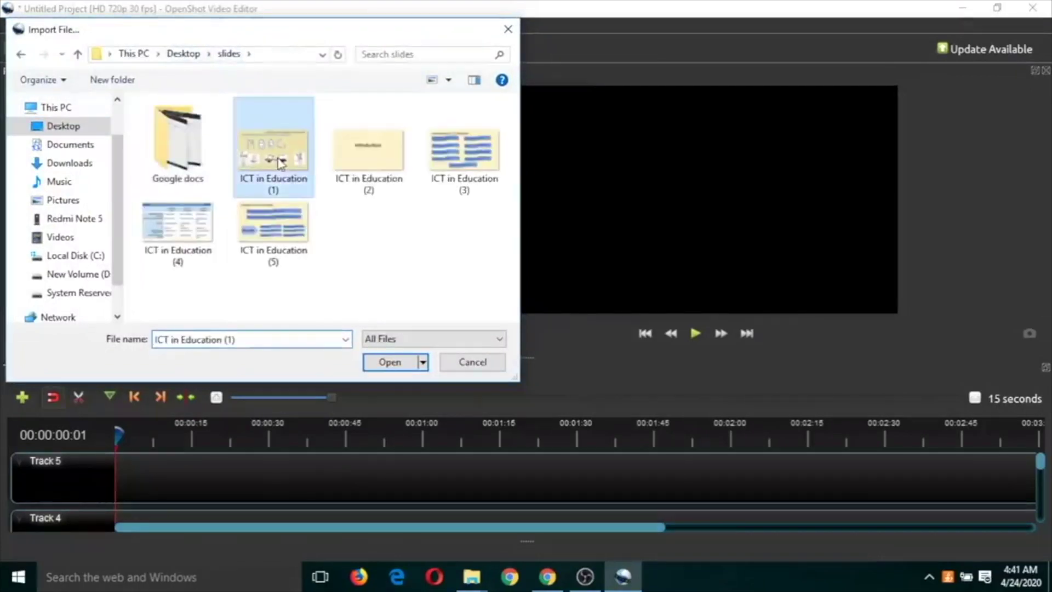
click(404, 365)
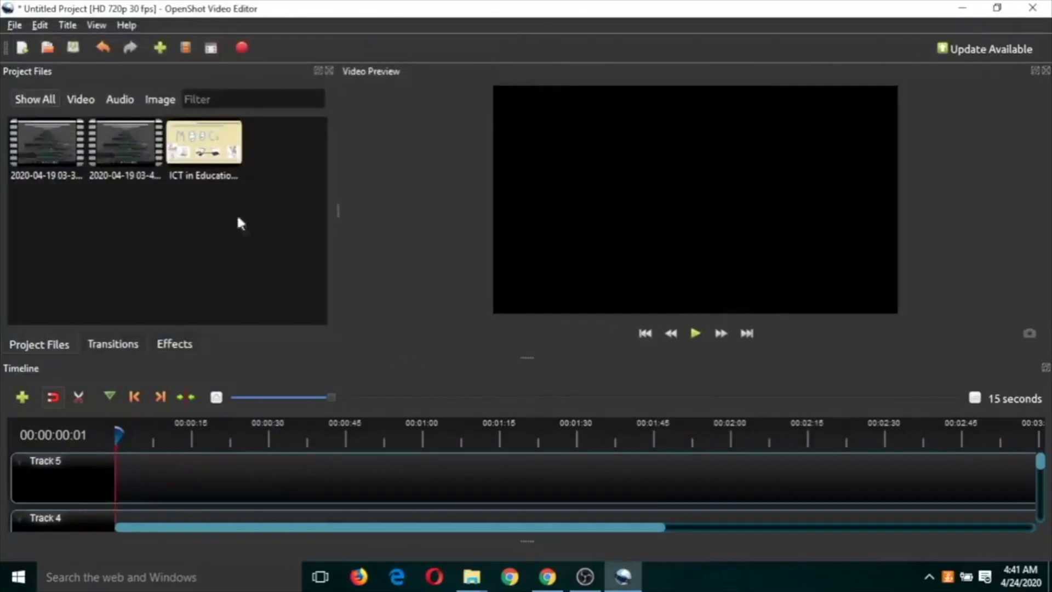
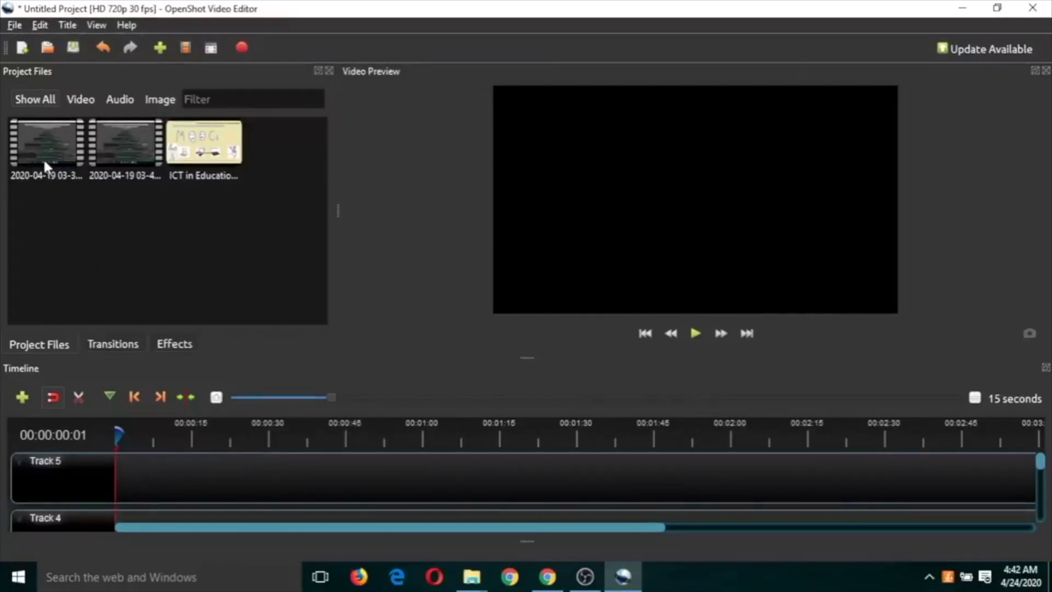
drag(44, 158, 138, 475)
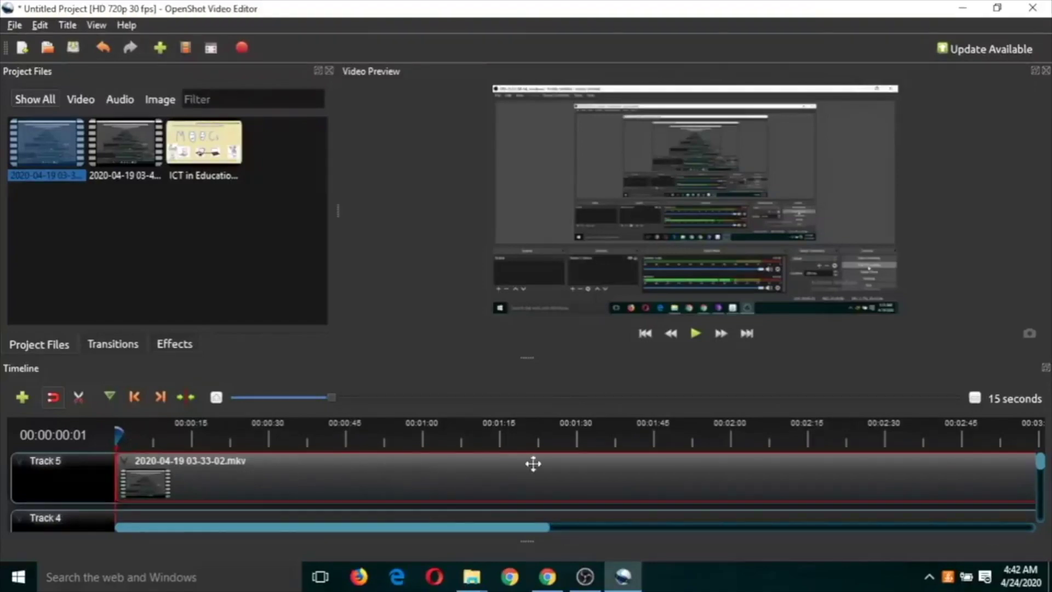
click(696, 335)
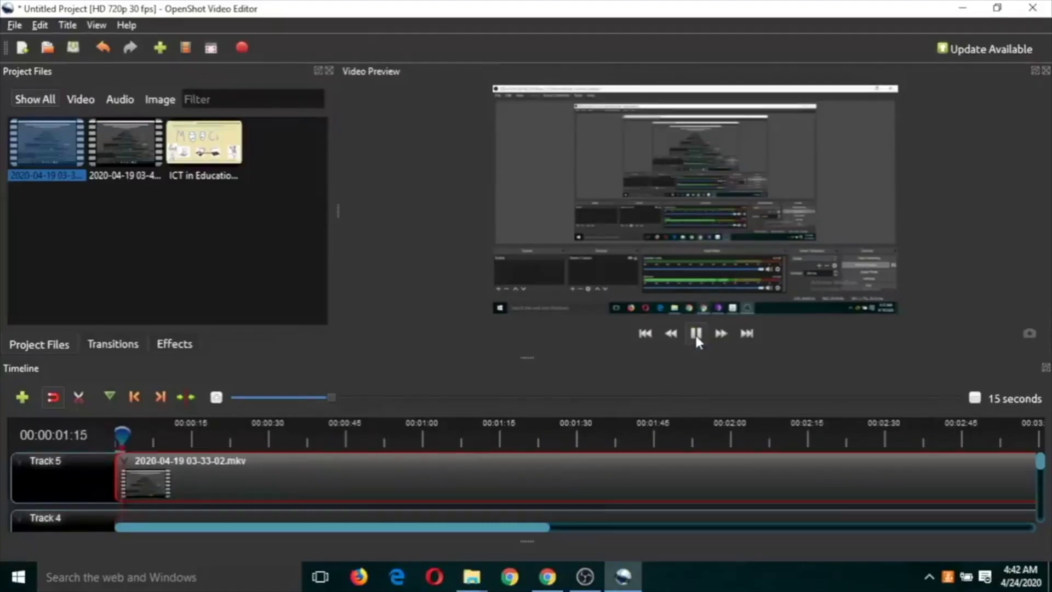
click(695, 333)
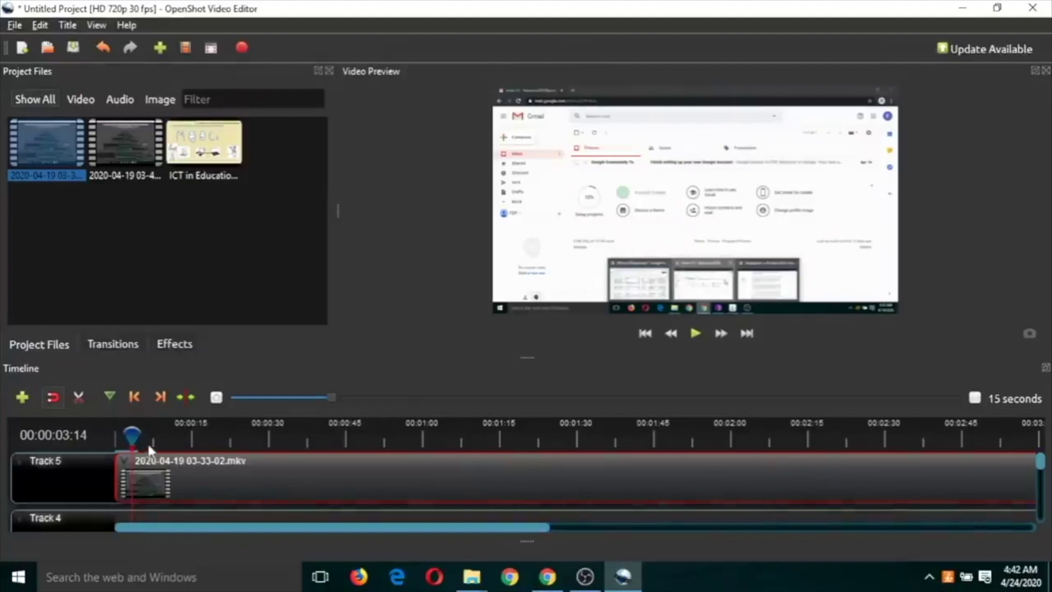
Replay the opening, split the Track 5 clip at 00:00:03:06 with the Razor Tool, and select the part after the cut
drag(132, 436, 116, 437)
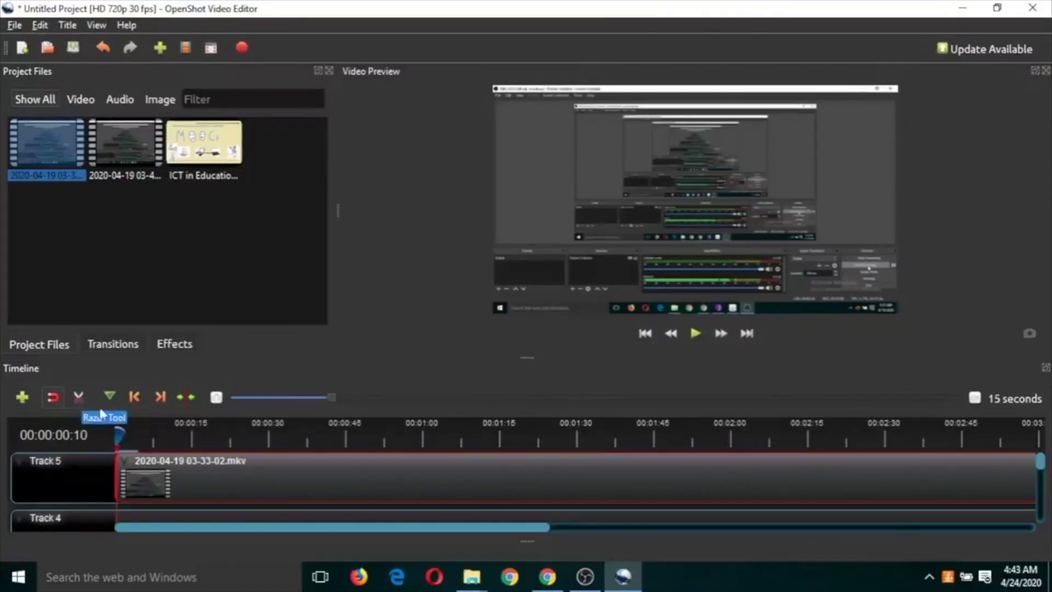
click(695, 333)
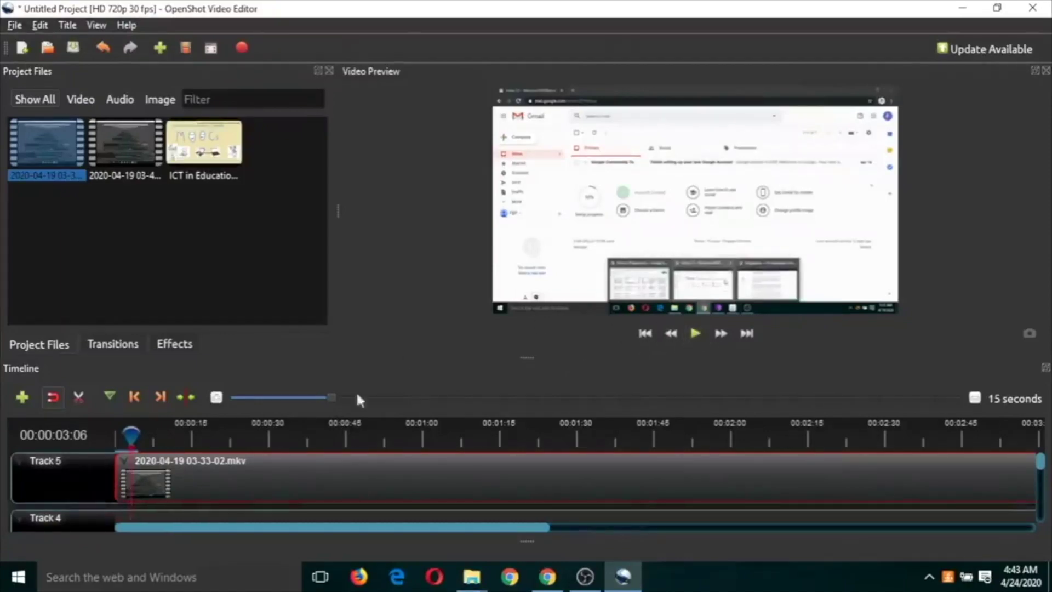
click(78, 405)
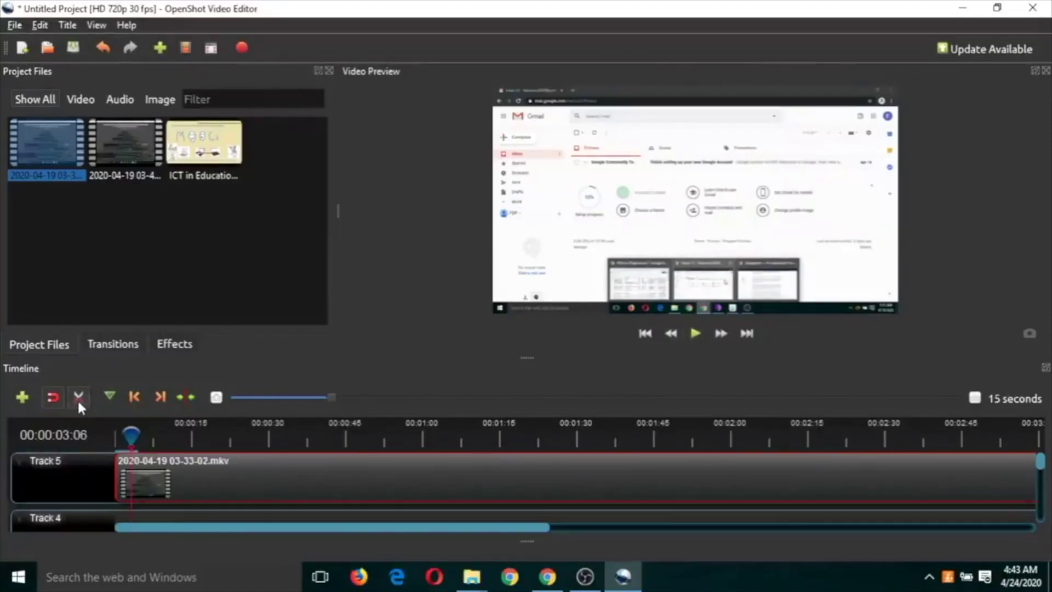
click(140, 467)
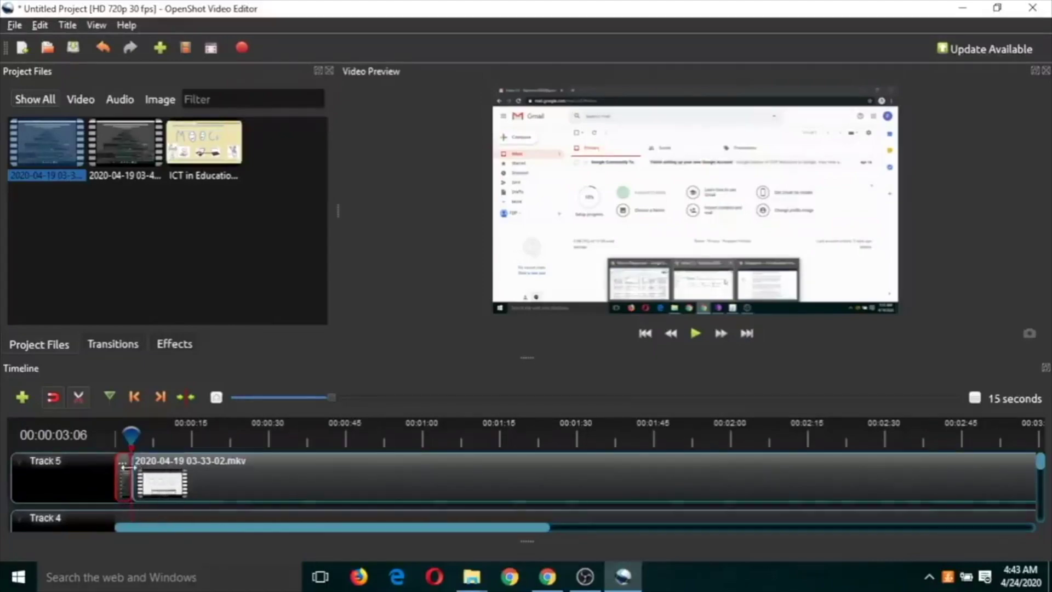
click(78, 398)
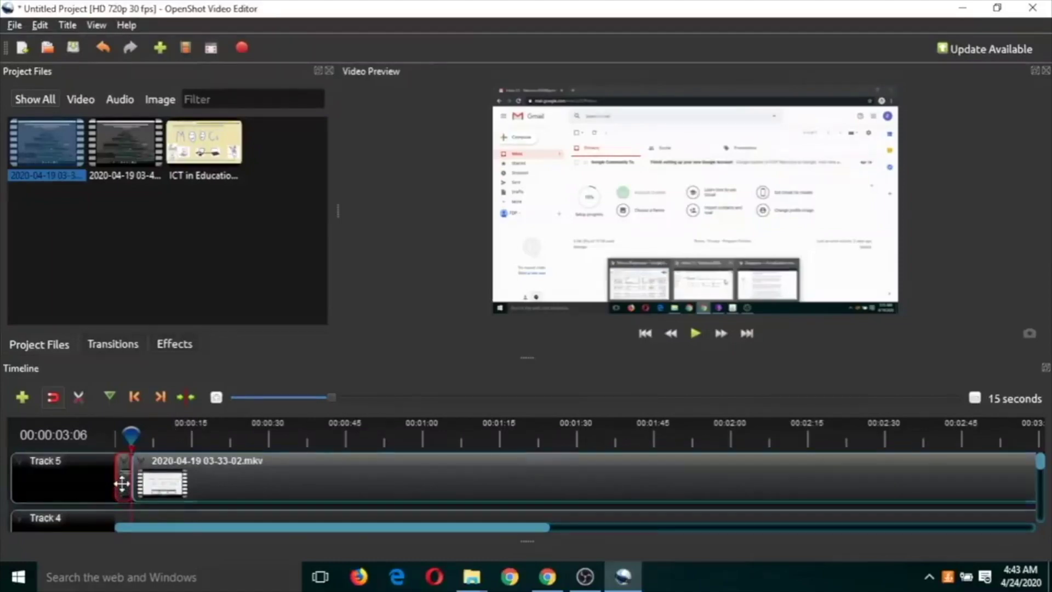
click(182, 476)
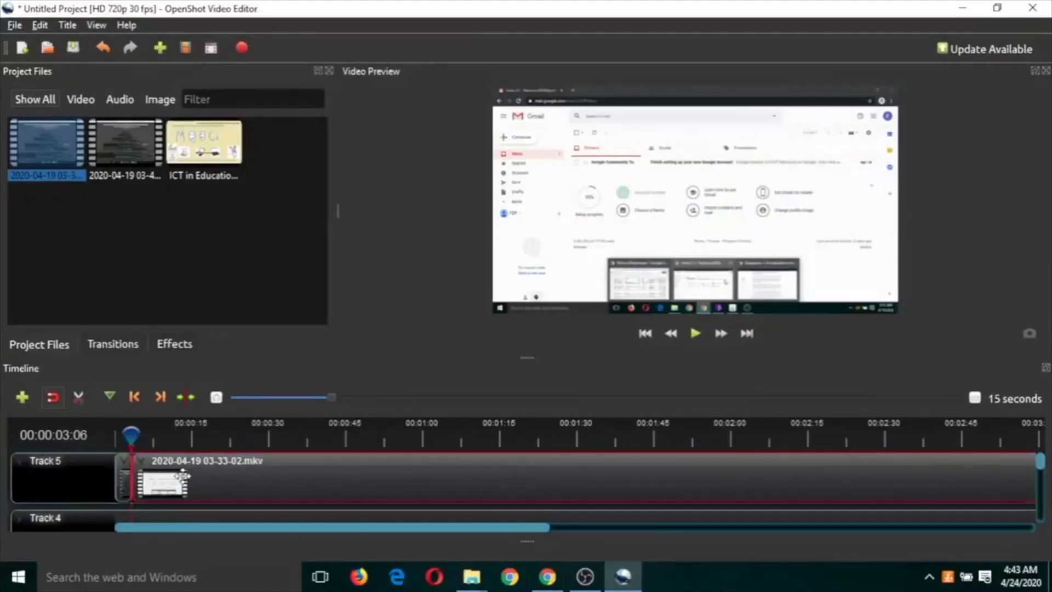
Delete the short opening piece before the cut on Track 5 and move the remaining clip to the start of the track
click(130, 491)
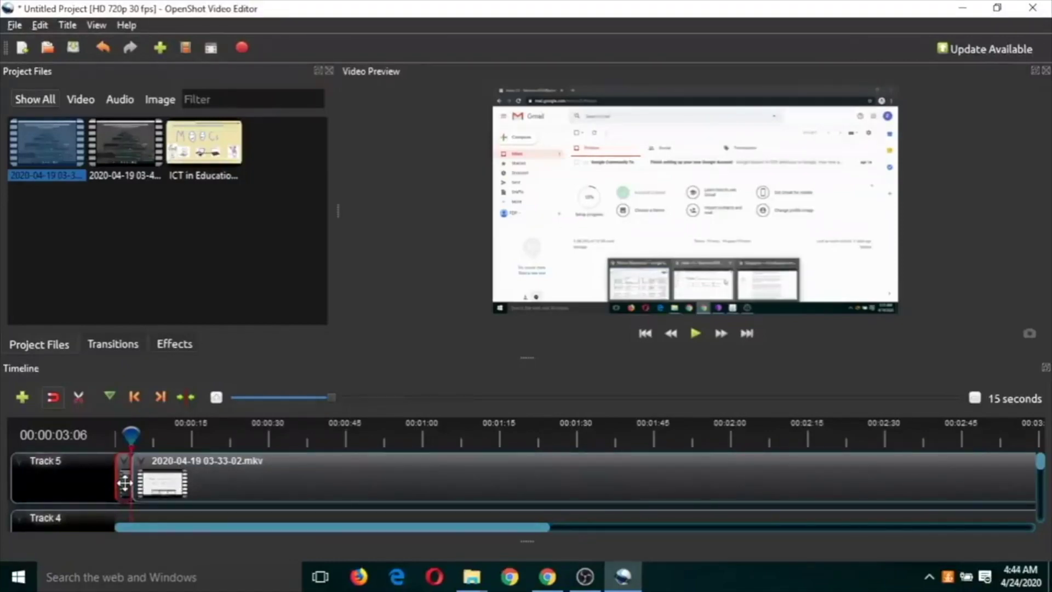
key(Delete)
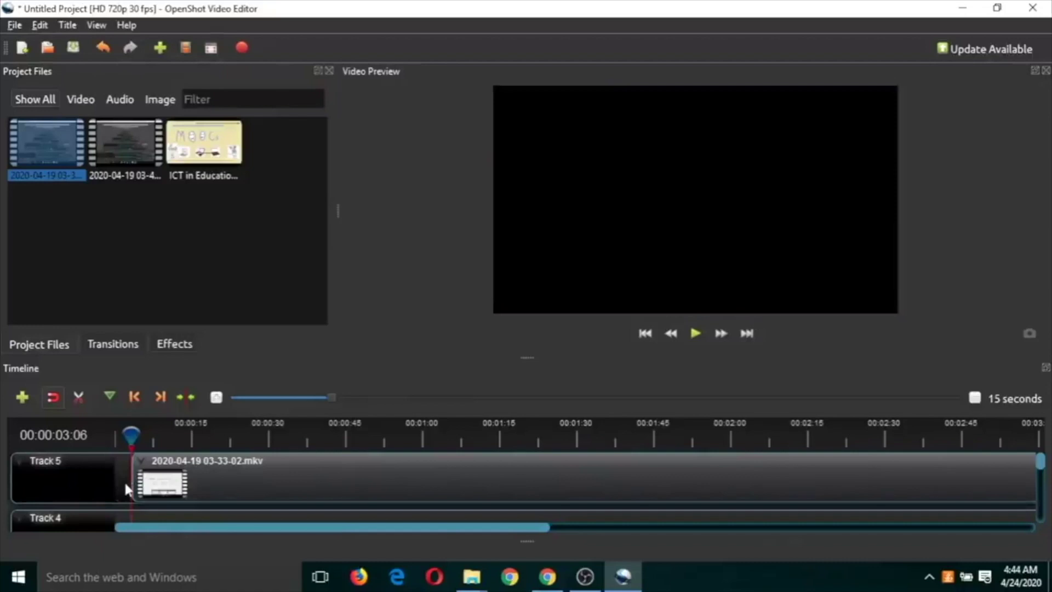
drag(174, 478, 154, 480)
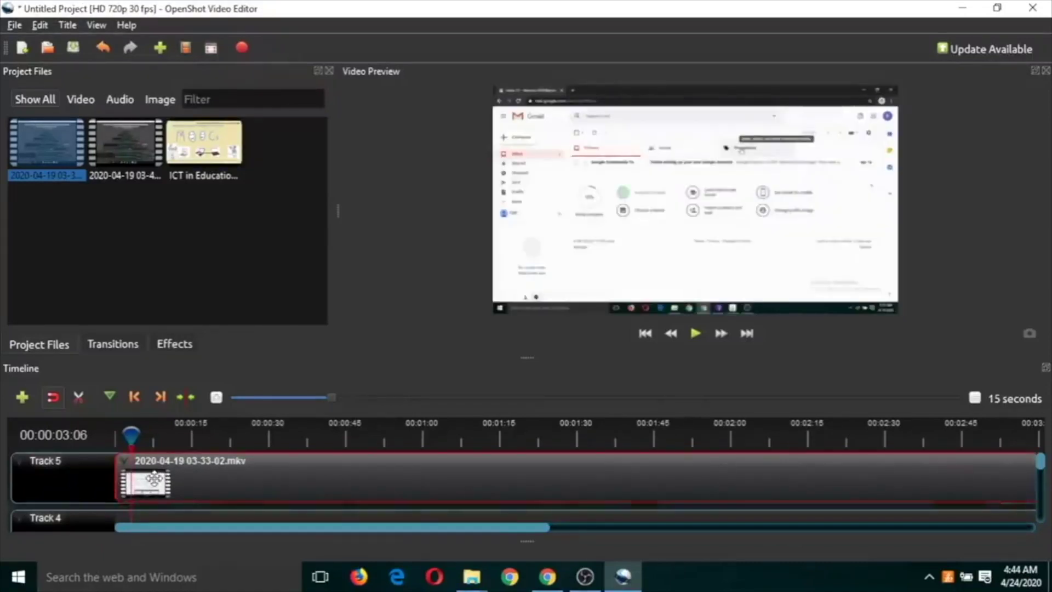
Play a few seconds of the shortened Track 5 clip to check its new opening
click(446, 396)
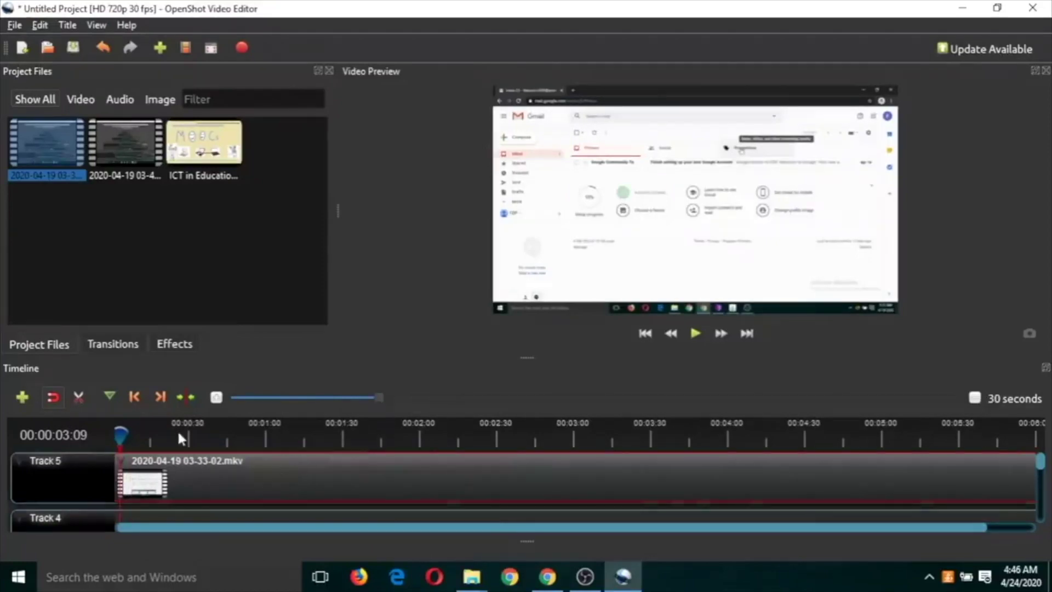
click(691, 335)
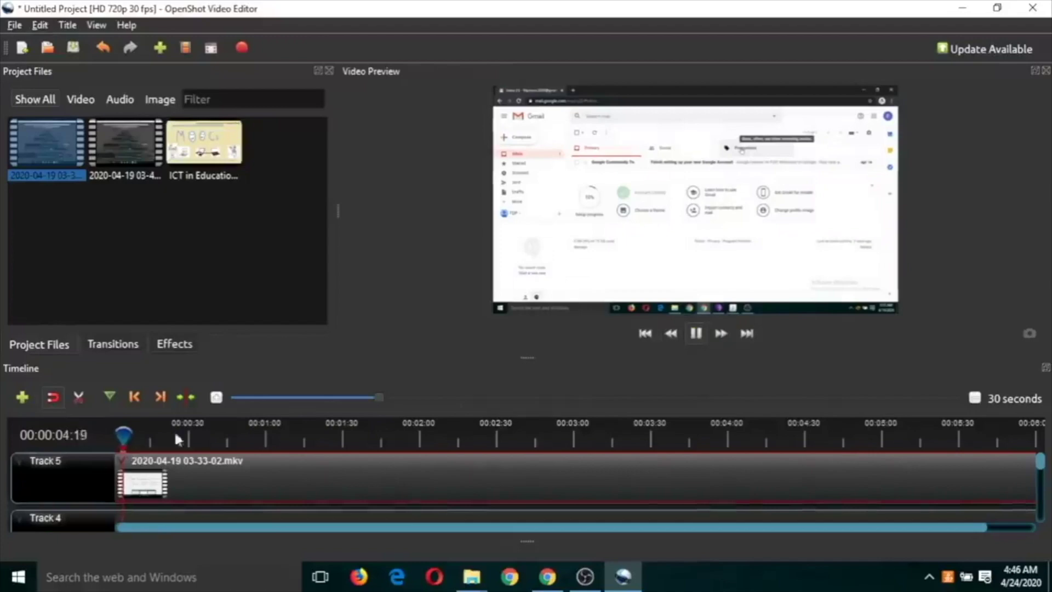
click(701, 335)
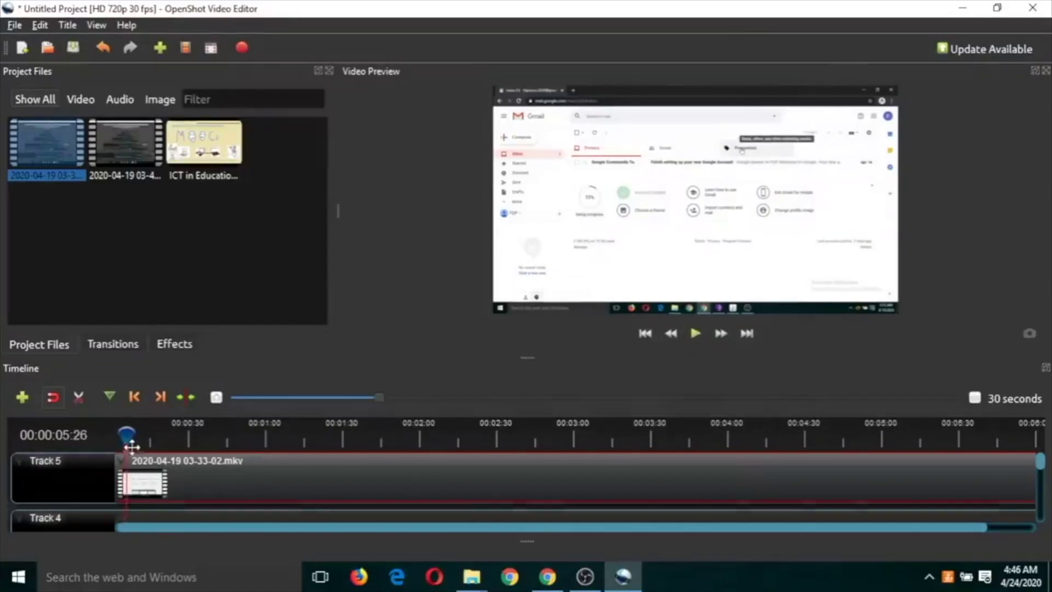
Split the Track 5 clip with the Razor Tool at 00:00:44:13 and at about 00:02:23 and 00:03:44
drag(129, 437, 226, 437)
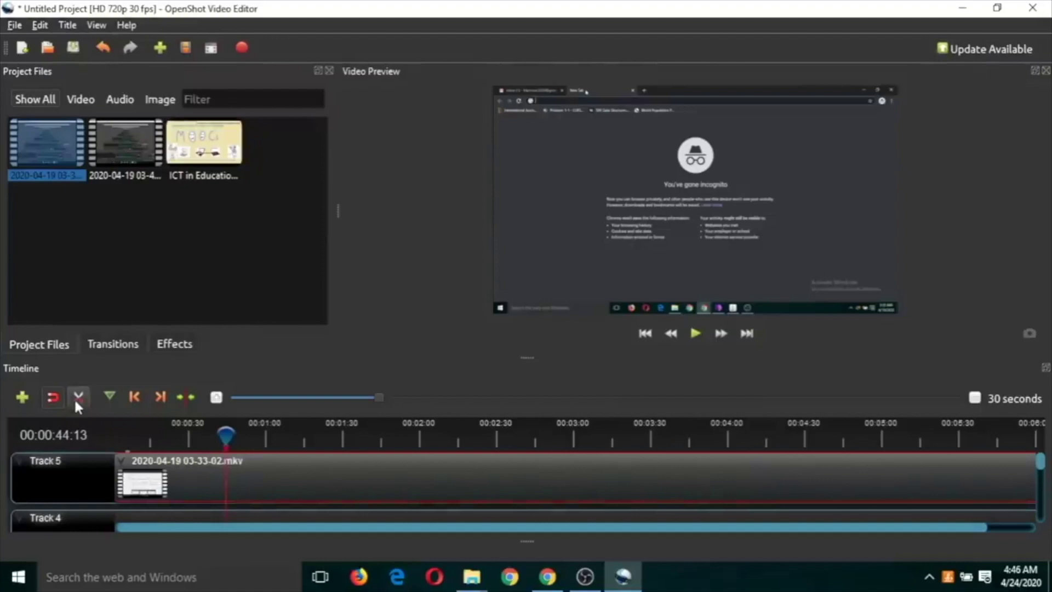
click(227, 474)
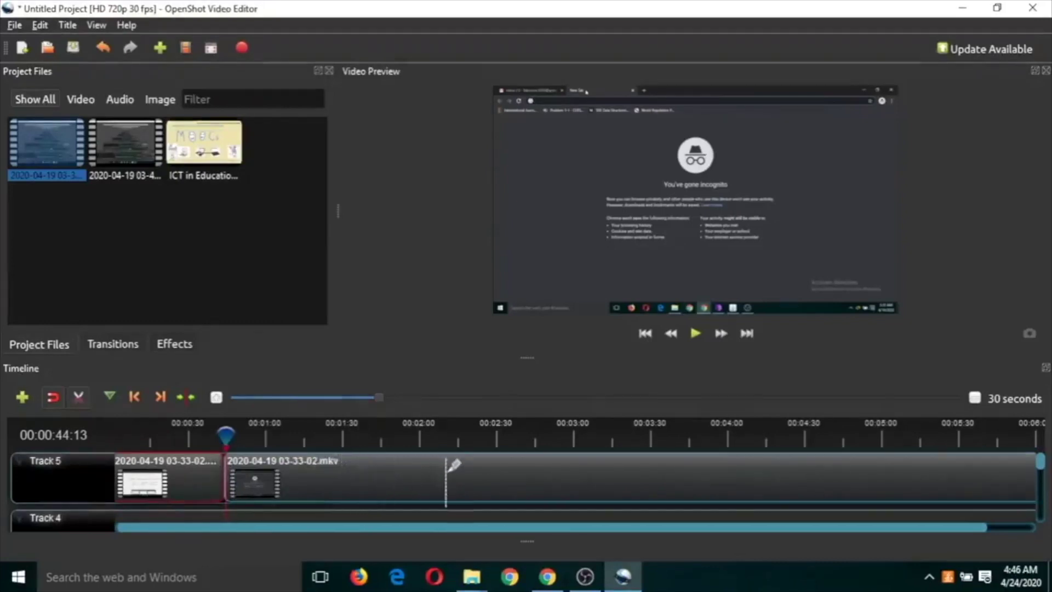
click(479, 474)
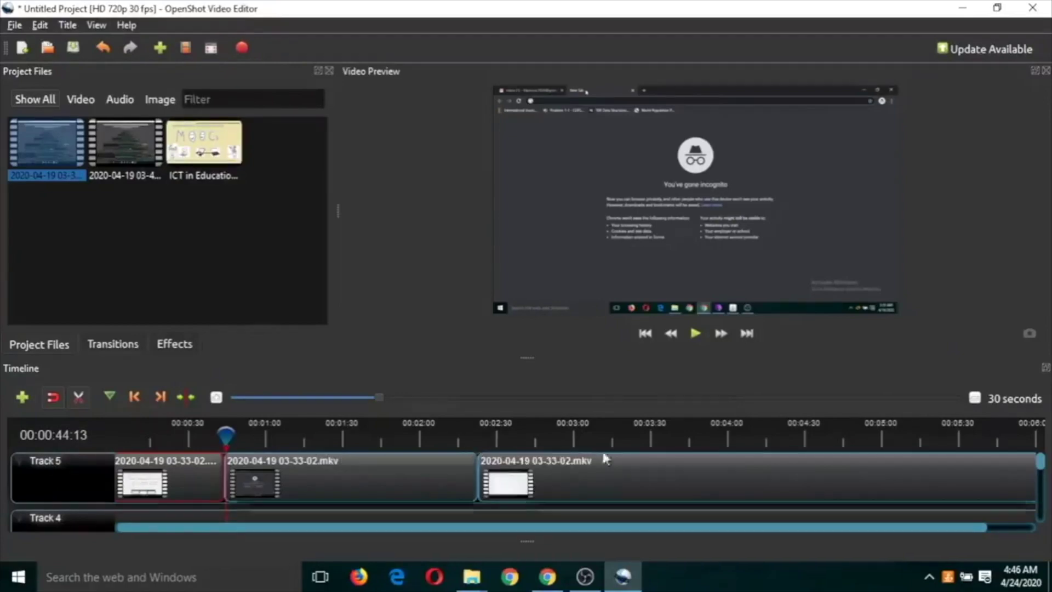
click(687, 472)
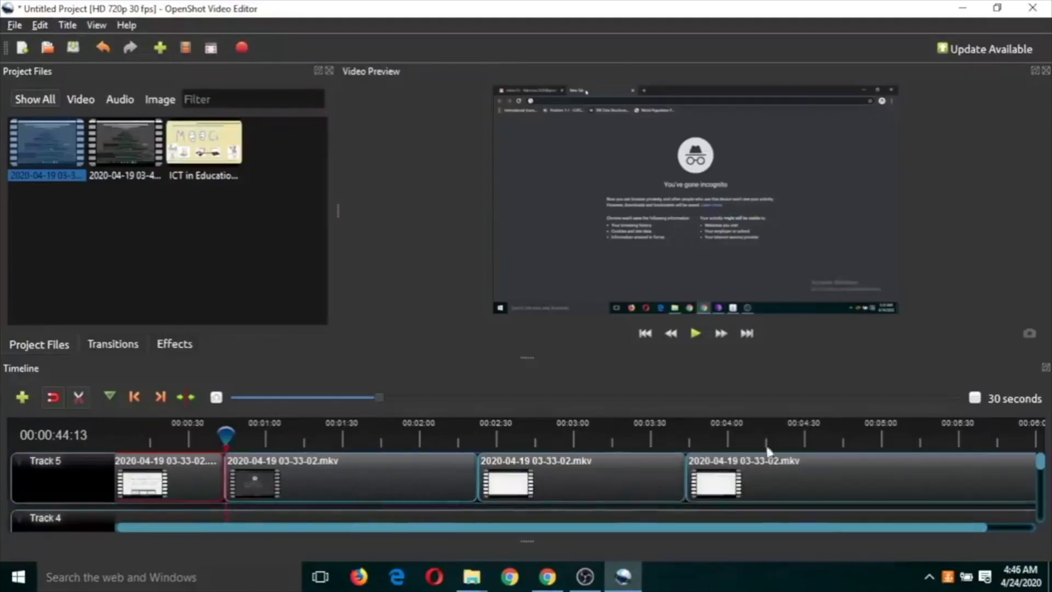
click(80, 399)
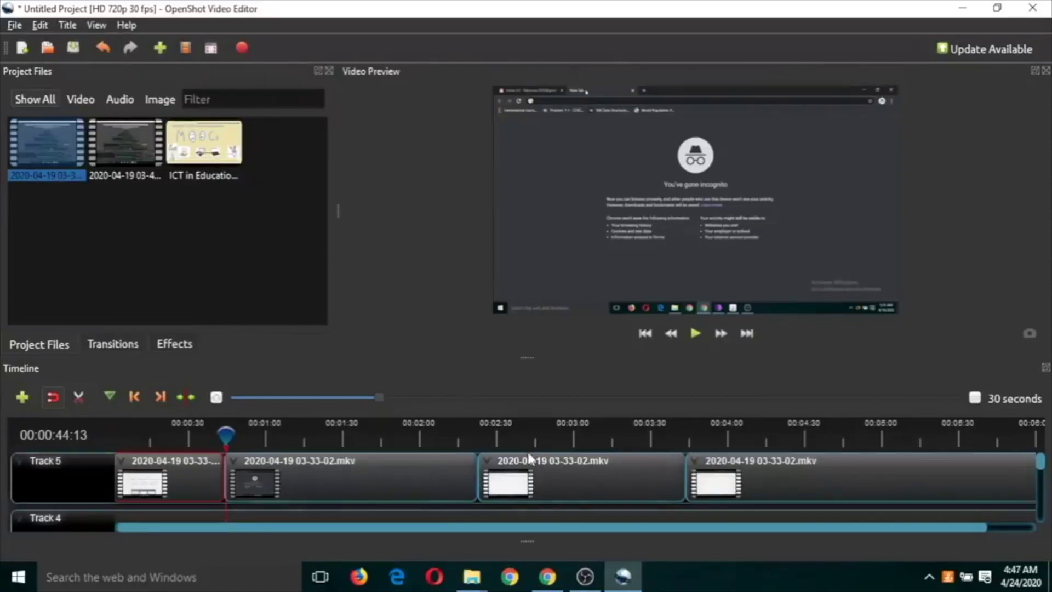
Shift the third and fourth clip pieces slightly later and insert the ICT in Education image in the gap after the second piece
drag(559, 474, 572, 473)
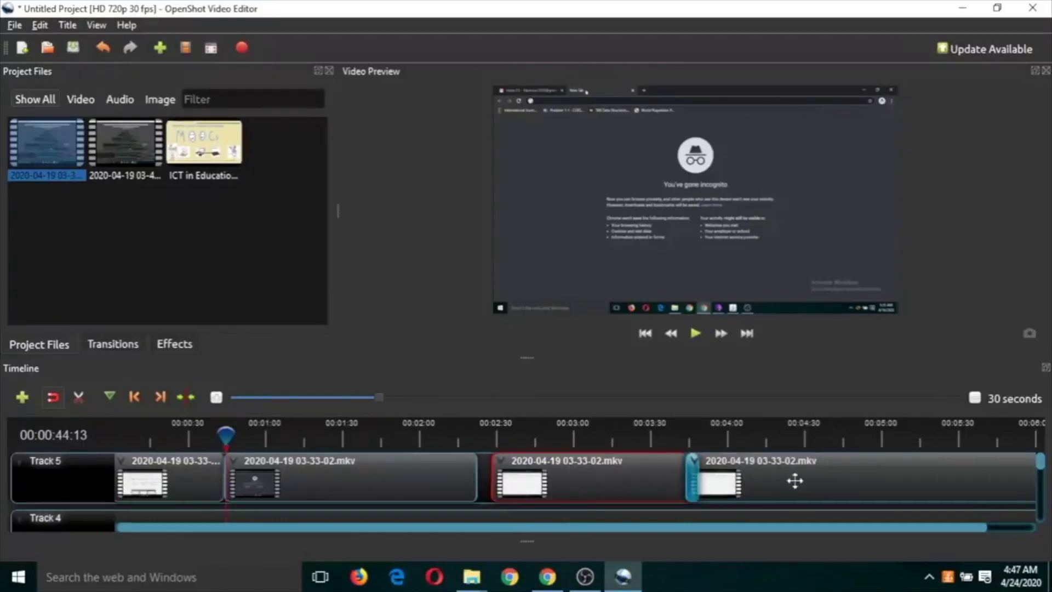
mouse_move(795, 480)
mouse_down()
mouse_move(810, 477)
mouse_move(795, 477)
mouse_up()
drag(204, 144, 487, 484)
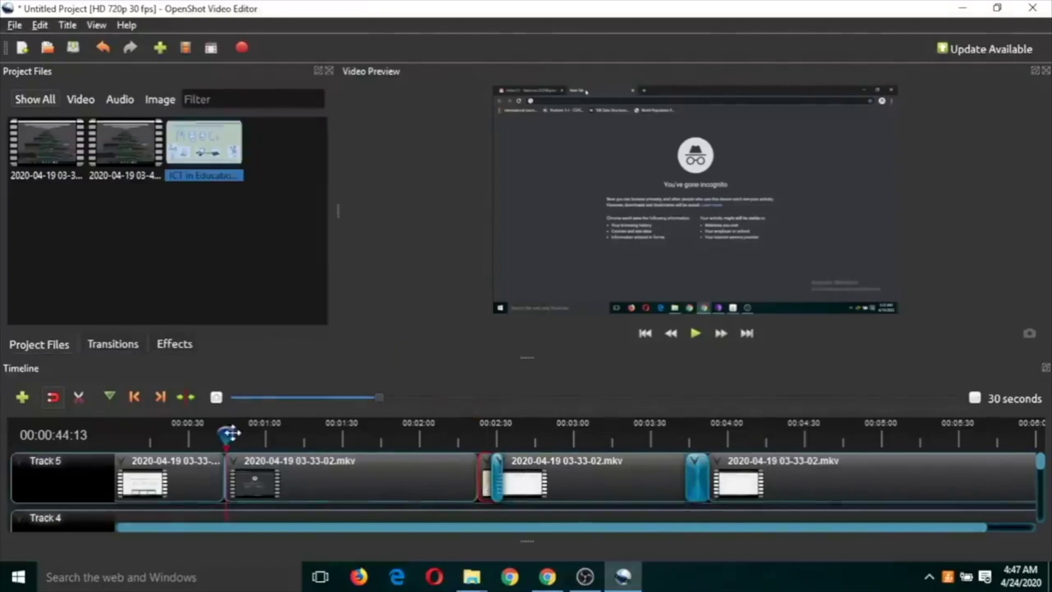
Preview the passage on Track 5 where the inserted image sits between the second and third clip pieces
drag(225, 434, 378, 435)
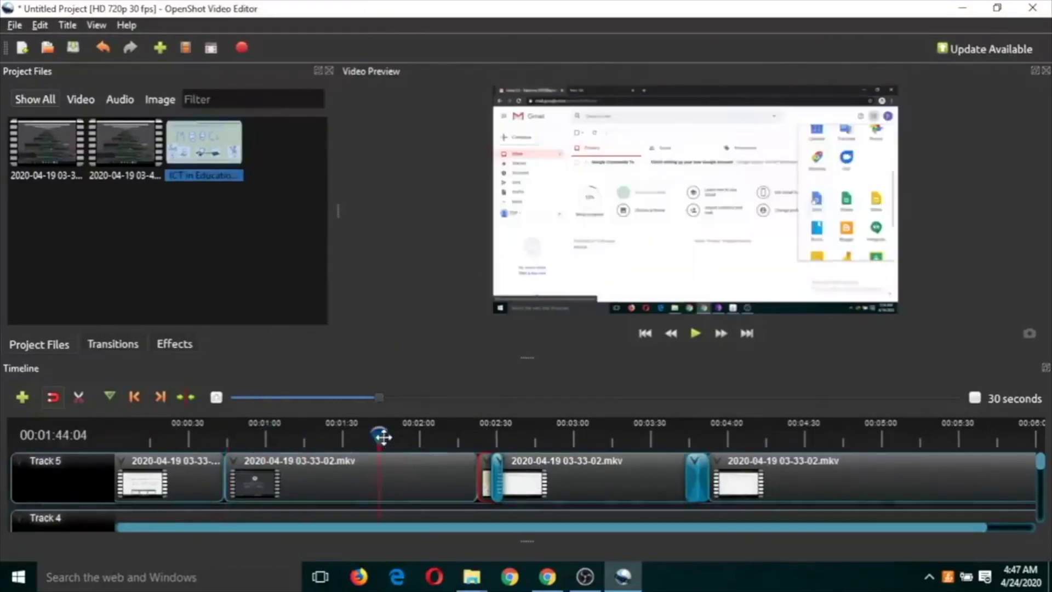
drag(383, 437, 463, 436)
click(696, 333)
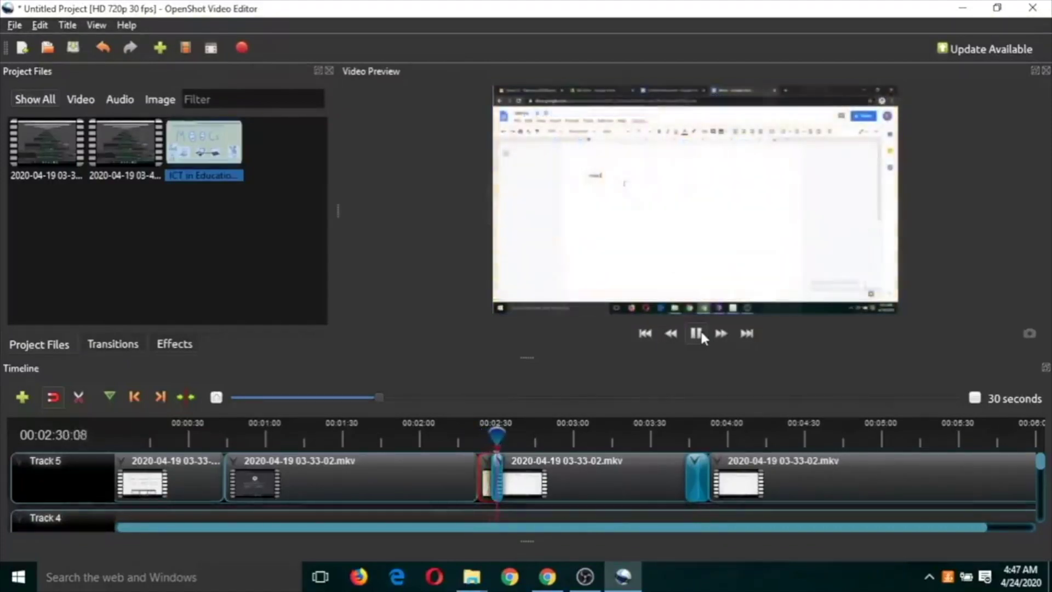
click(696, 334)
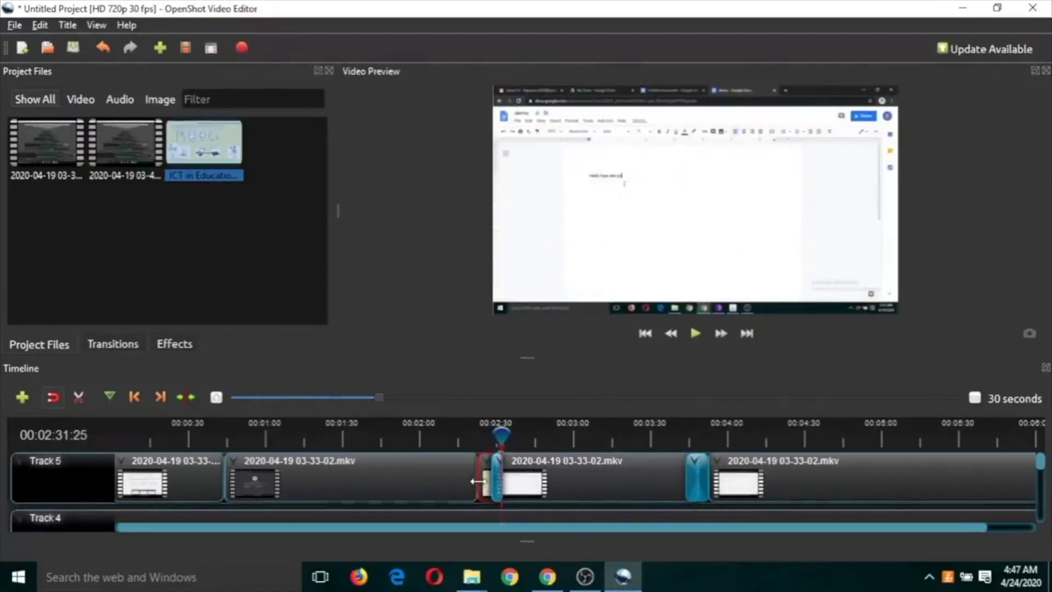
Trim the start of the inserted image slightly and select the clip pieces on either side of it
drag(478, 481, 482, 481)
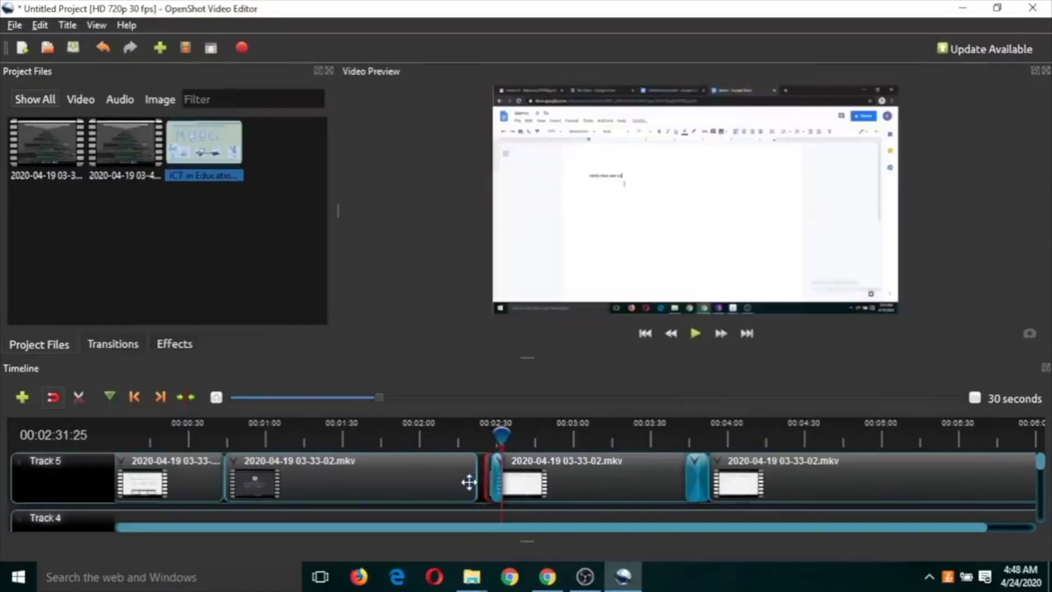
click(469, 483)
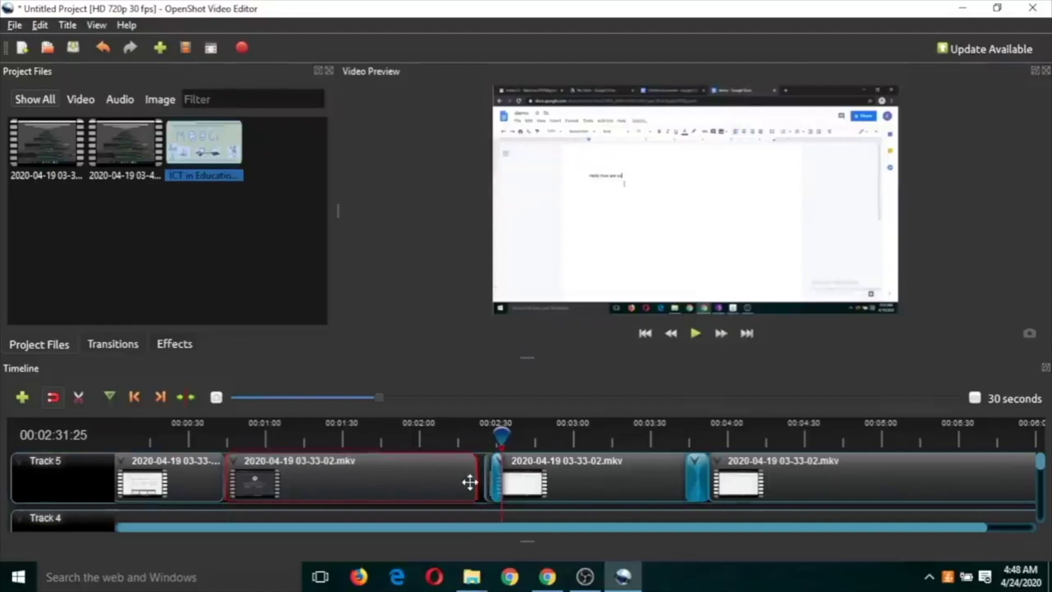
click(525, 485)
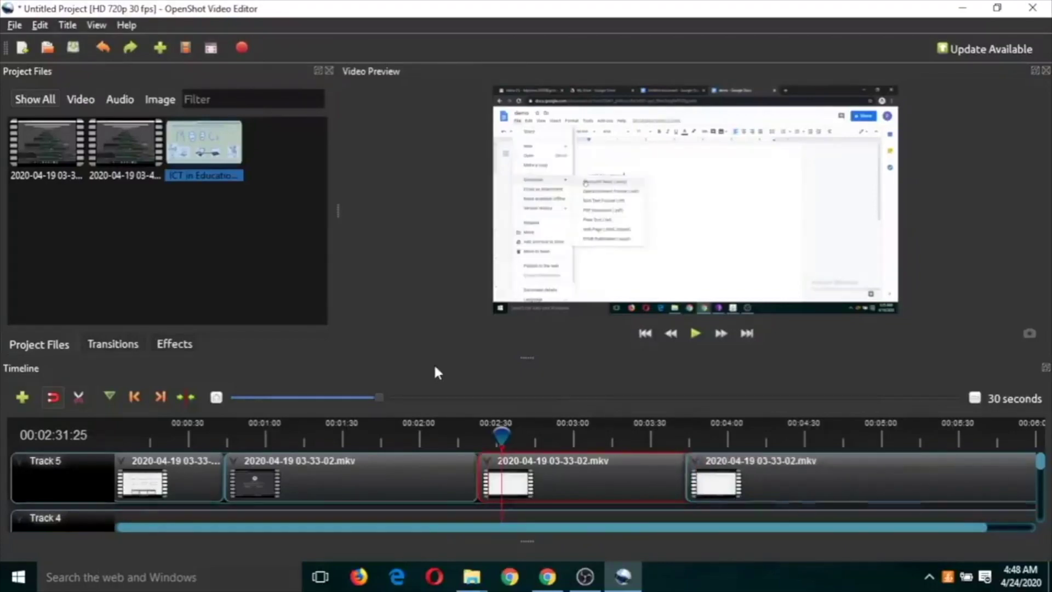
Undo the image insertion, the moved pieces and the razor cuts, back to a single uncut clip on Track 5
key(Delete)
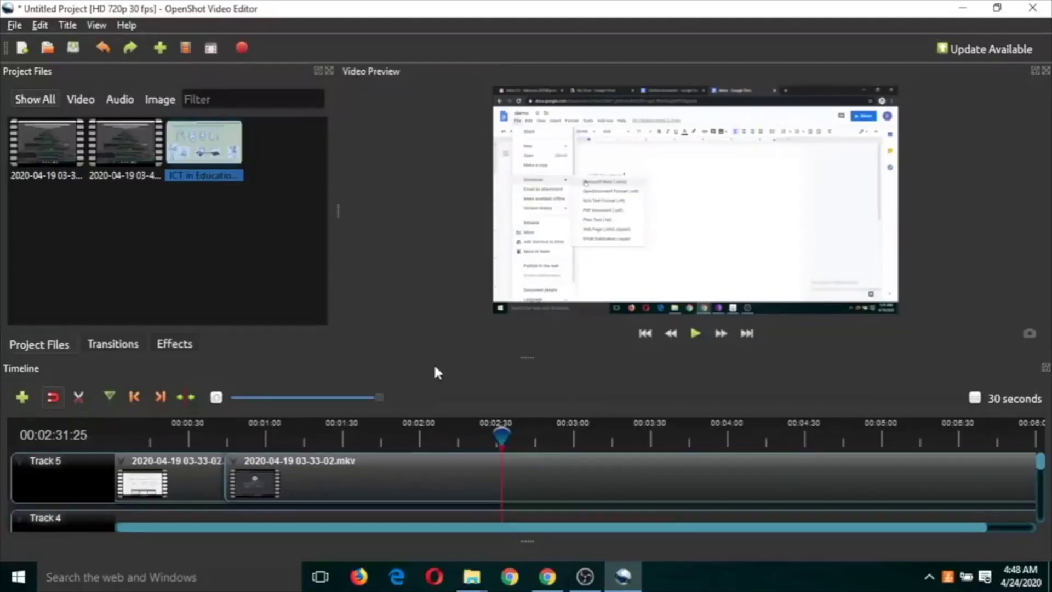
key(Delete)
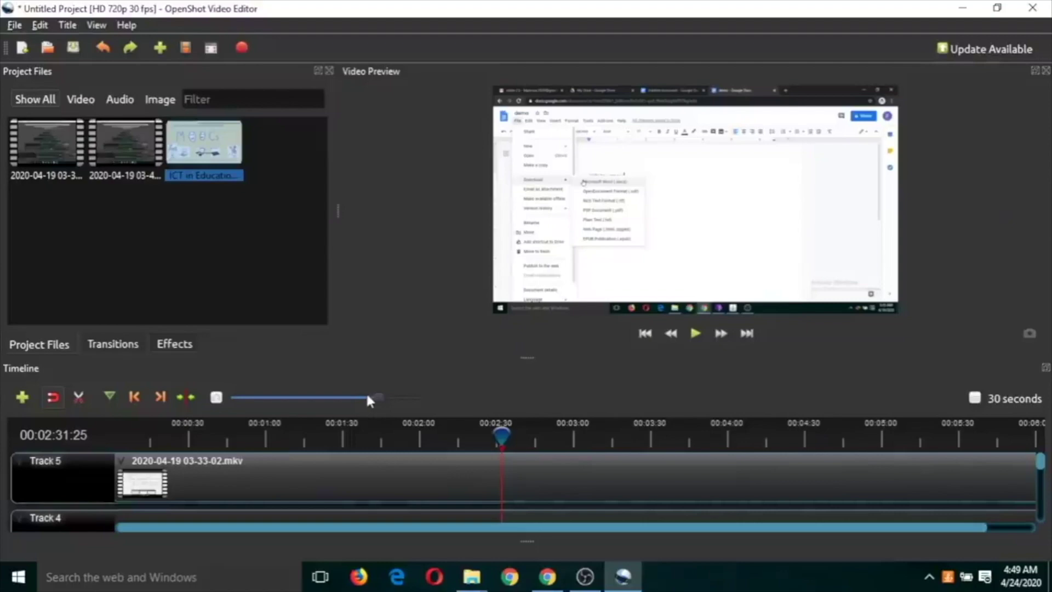
click(216, 399)
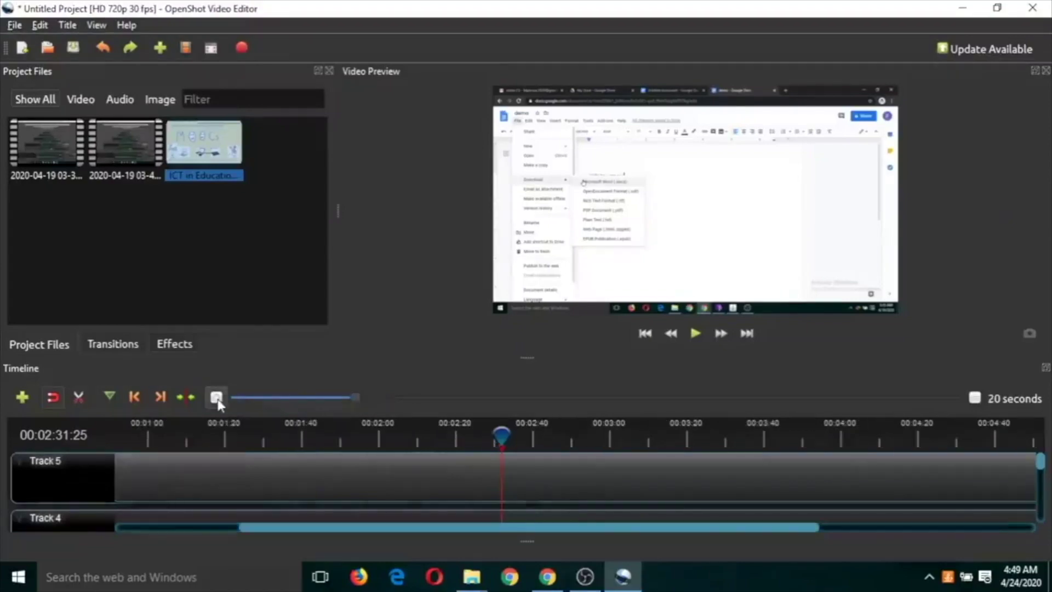
click(216, 398)
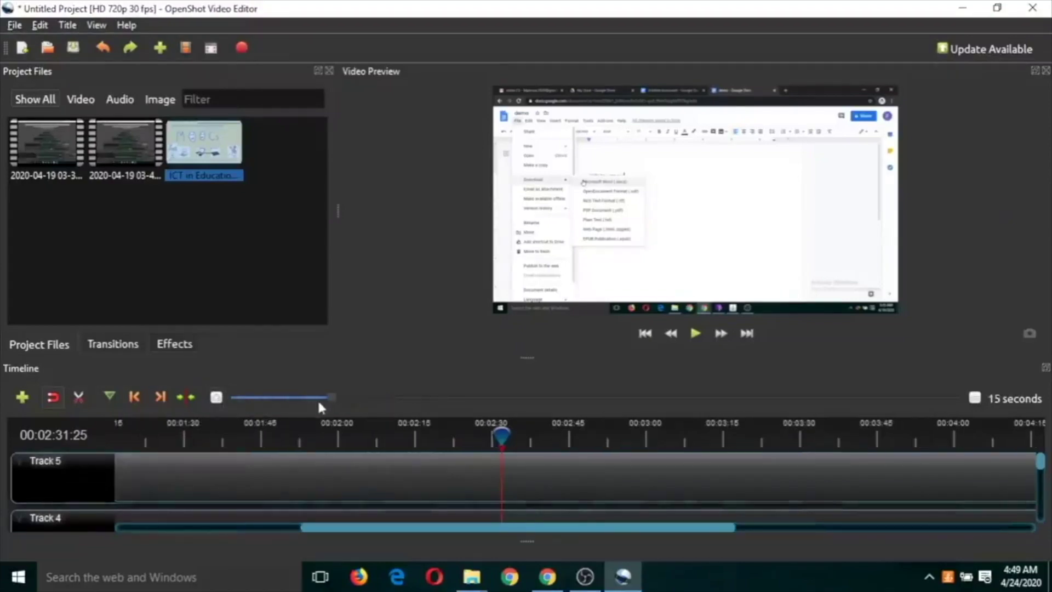
drag(334, 403, 371, 400)
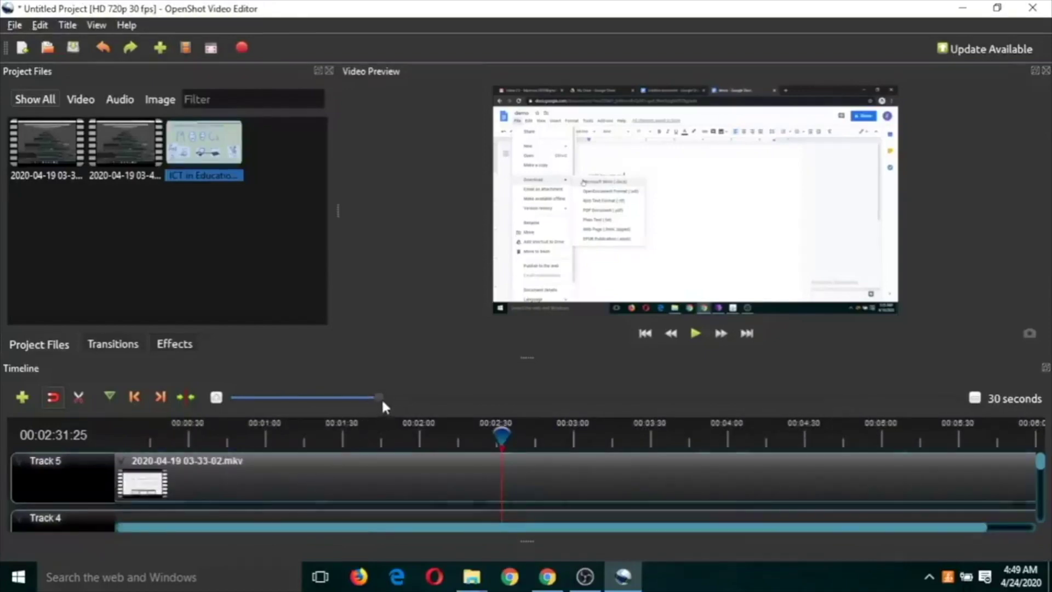
drag(381, 400, 366, 400)
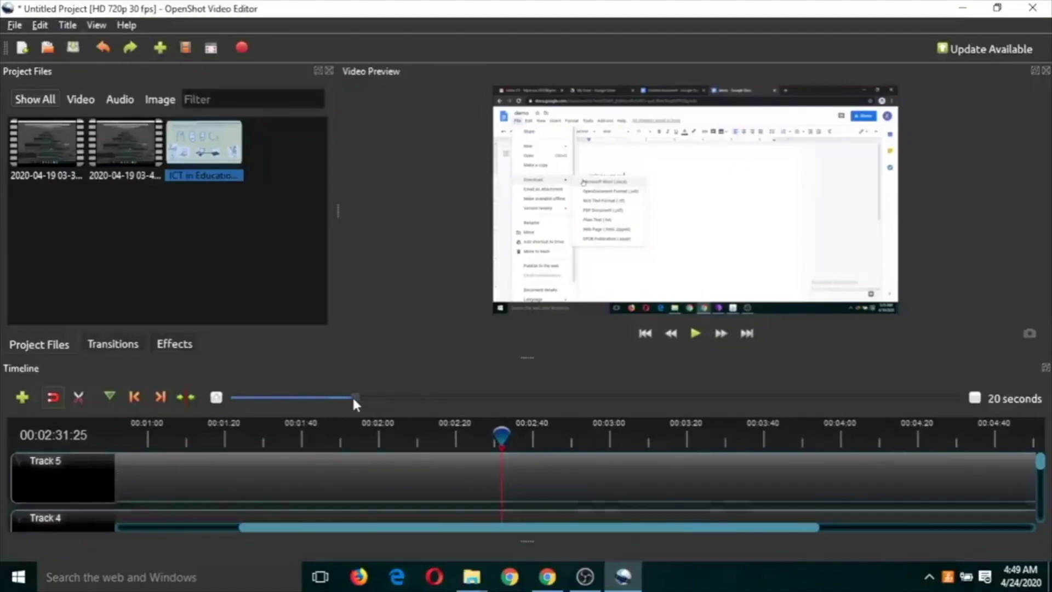
drag(353, 401, 396, 401)
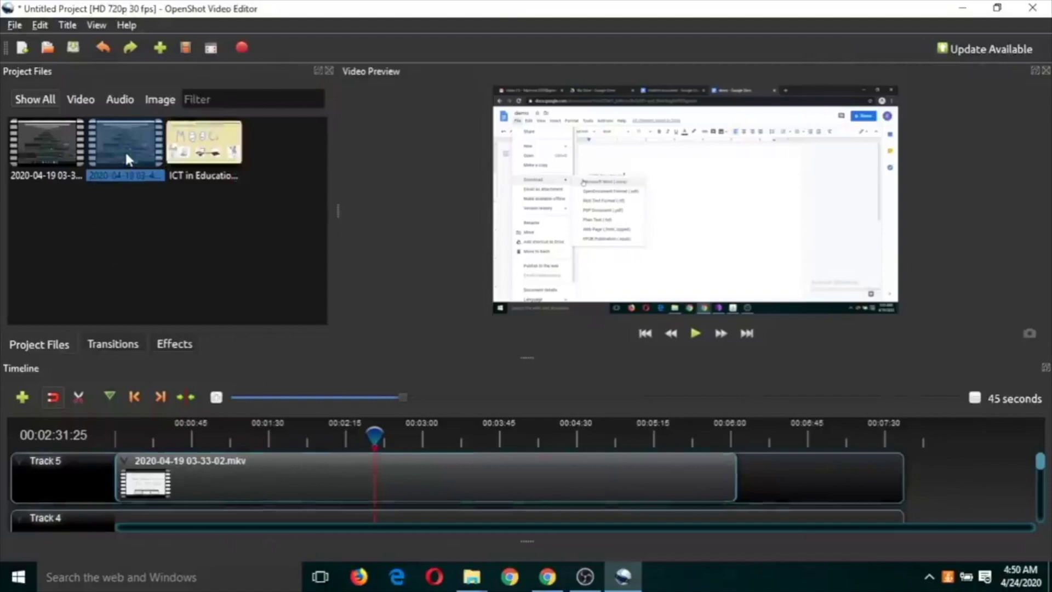
drag(125, 155, 743, 459)
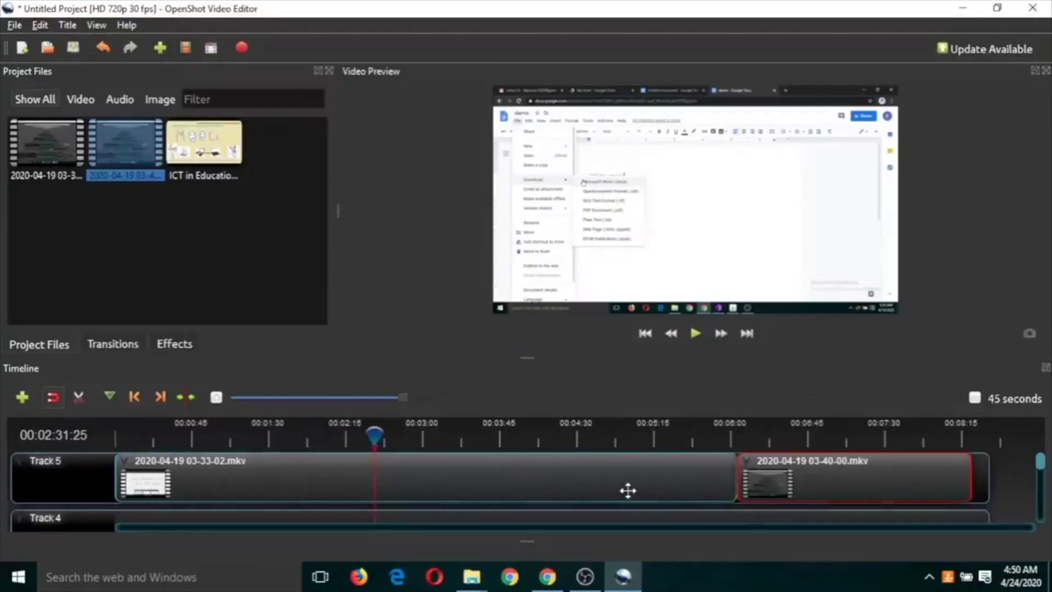
Play the timeline across the join between the two videos on Track 5
drag(375, 434, 655, 436)
click(695, 334)
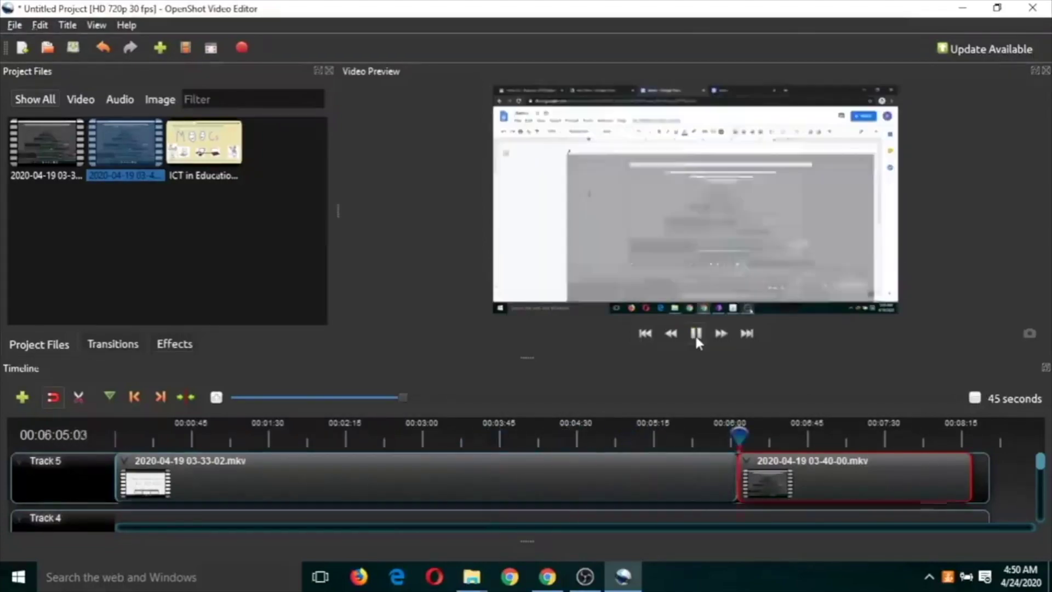